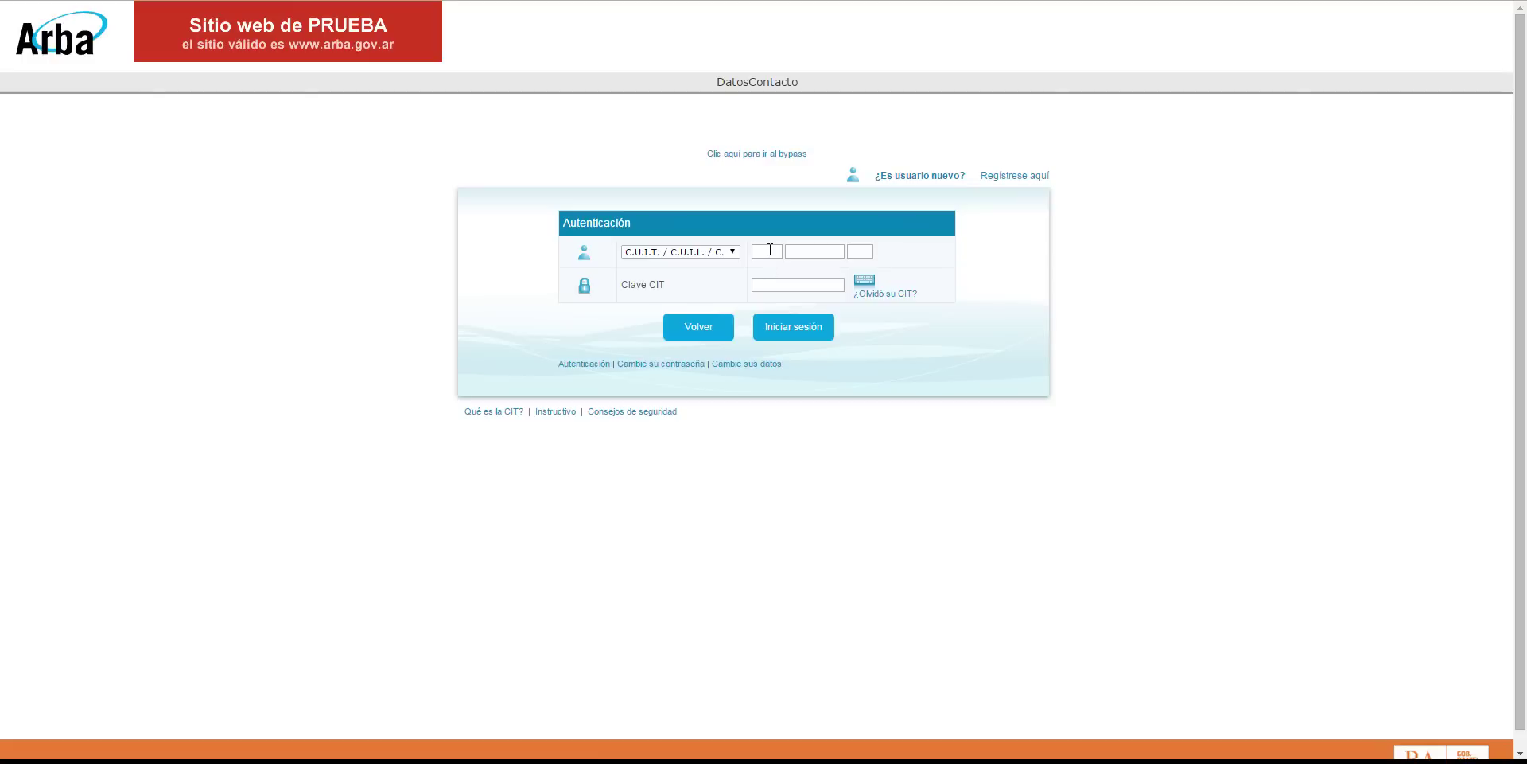
Step: Sign in to miArba with the taxpayer's CUIT and Clave CIT password
{"action": "type", "text": "00028"}
{"action": "left_click", "coordinate": [781, 284]}
{"action": "type", "text": "12"}
{"action": "left_click", "coordinate": [804, 326]}
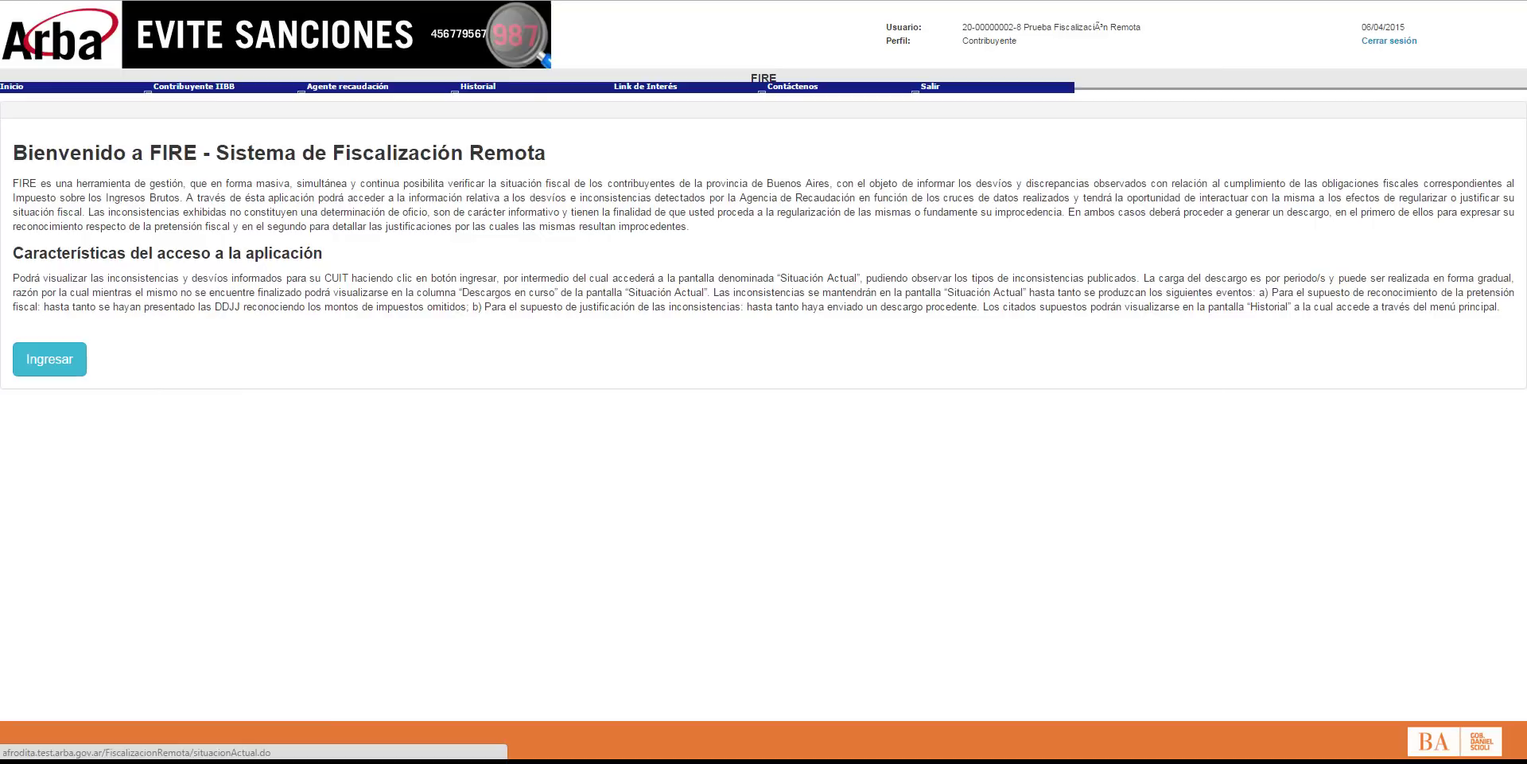
Step: Enter FIRE from the welcome page to show Situación actual with the detected inconsistencies
{"action": "left_click_drag", "start_coordinate": [226, 184], "coordinate": [437, 183]}
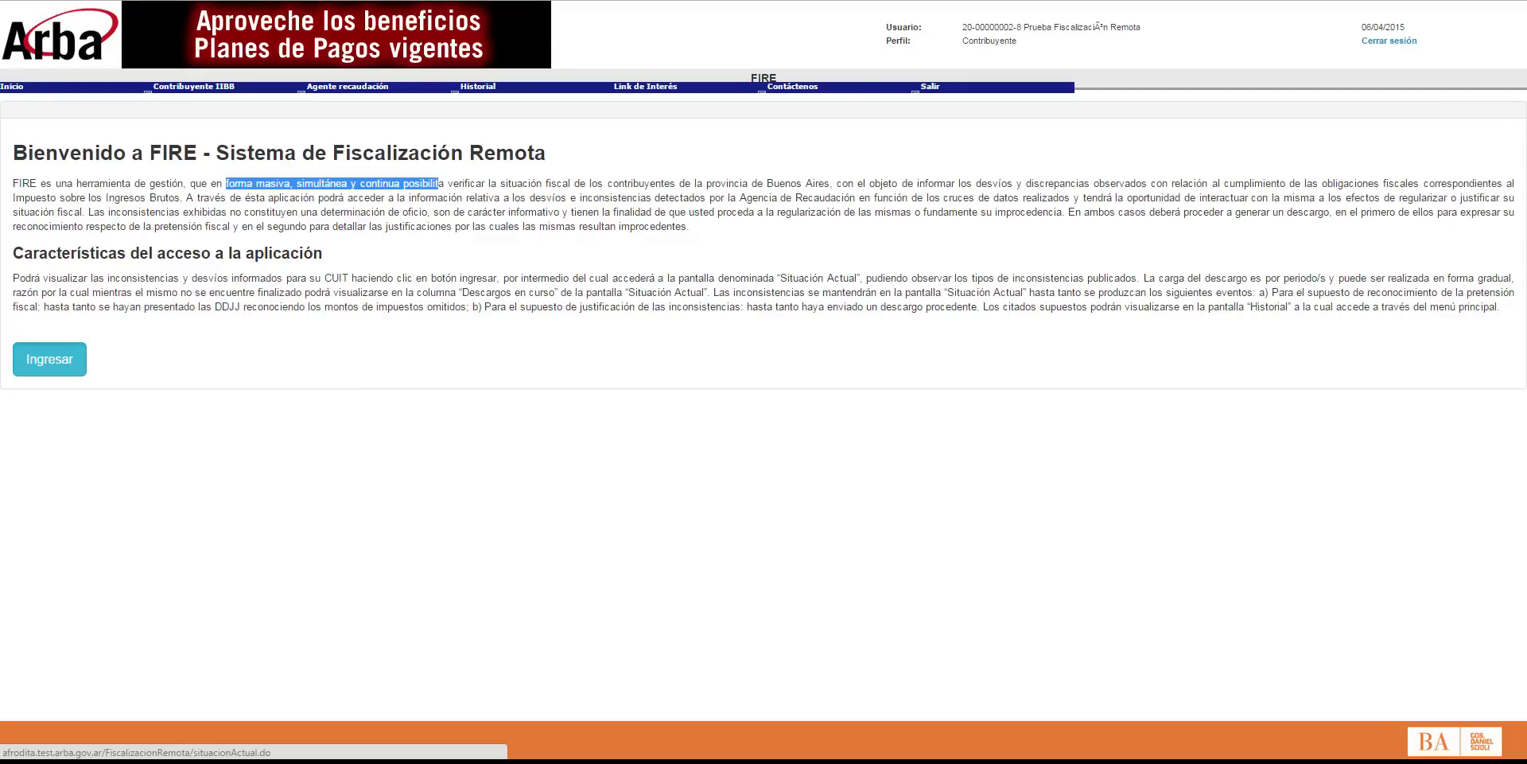
{"action": "left_click", "coordinate": [49, 359]}
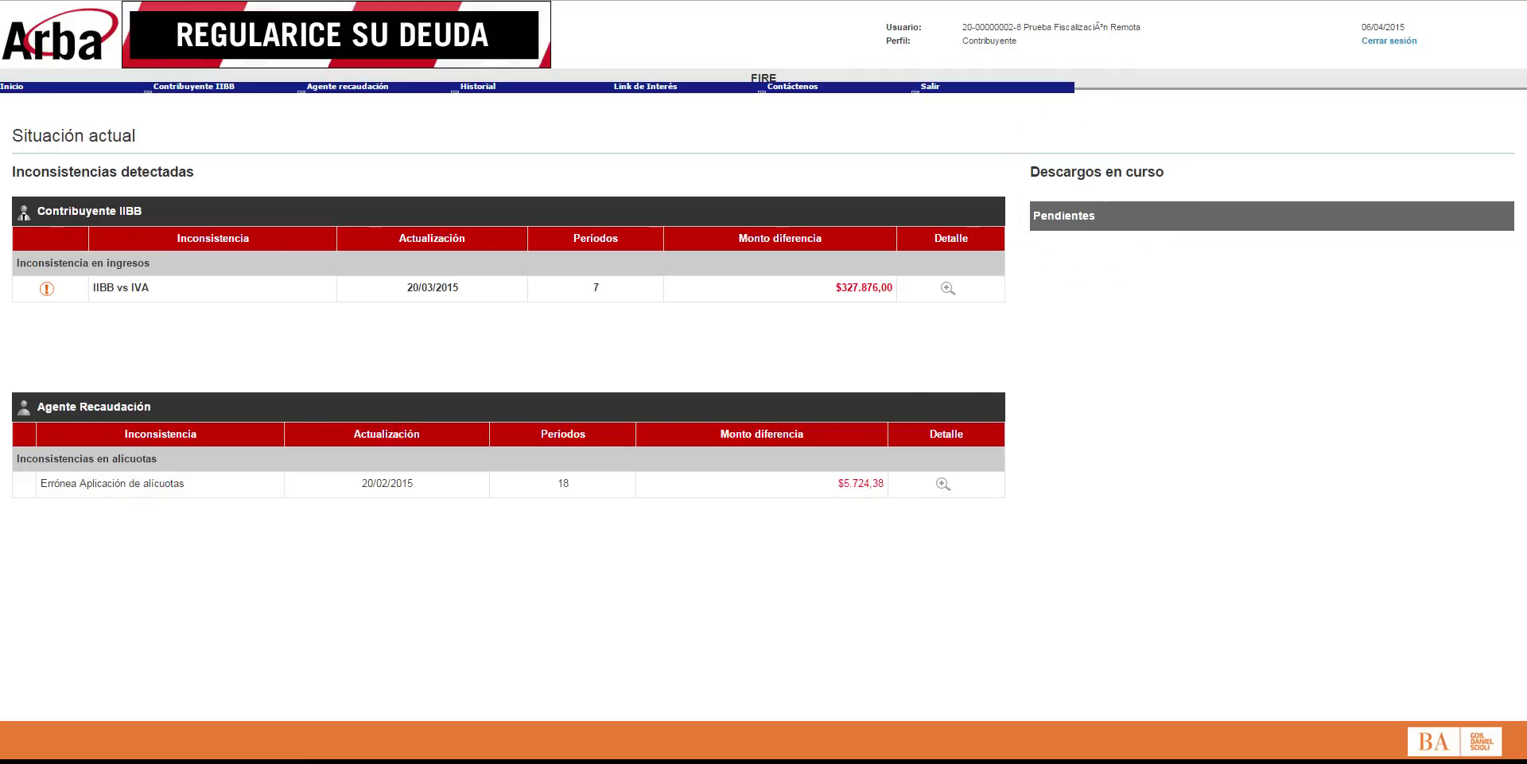
Step: Open the Errónea Aplicación de alícuotas detail listing each period's differences
{"action": "left_click", "coordinate": [943, 484]}
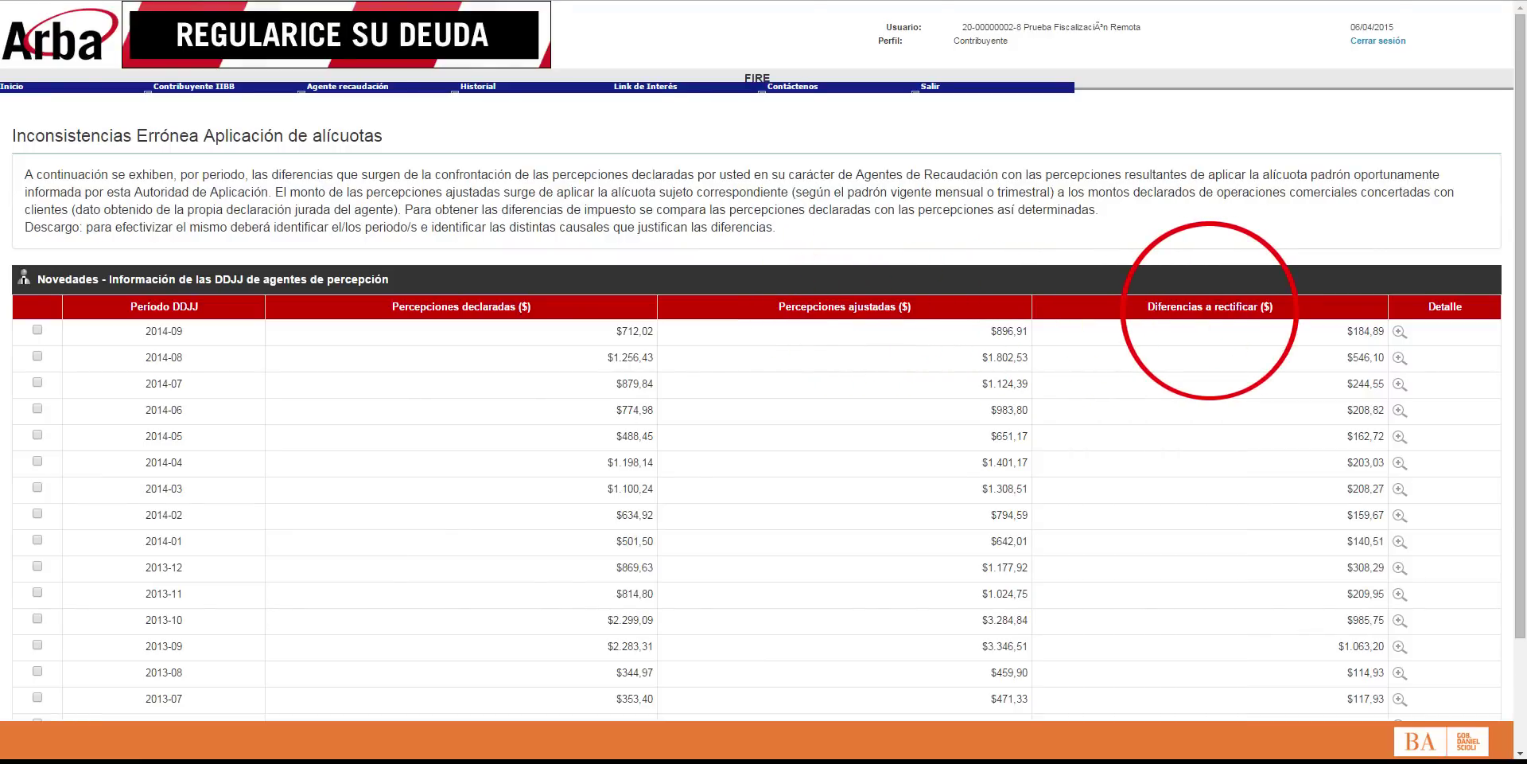
Step: Scroll down through the inconsistency detail to review the listed periods
{"action": "scroll", "coordinate": [763, 398], "scroll_direction": "down", "scroll_amount": 1}
{"action": "scroll", "coordinate": [763, 398], "scroll_direction": "down", "scroll_amount": 1}
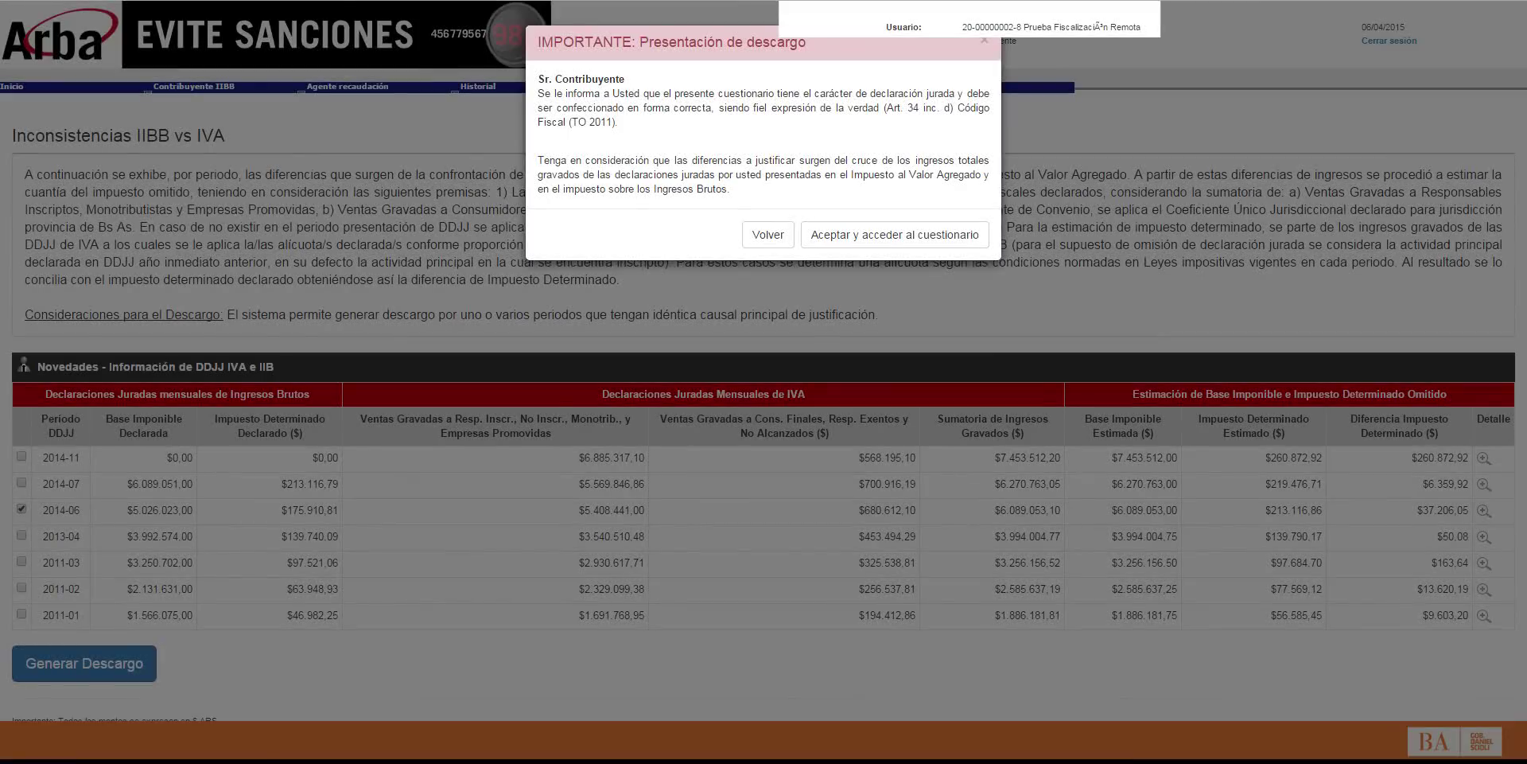
Step: Accept the sworn-declaration notice to open the 2014/06 descargo questionnaire
{"action": "left_click_drag", "start_coordinate": [774, 93], "coordinate": [963, 93]}
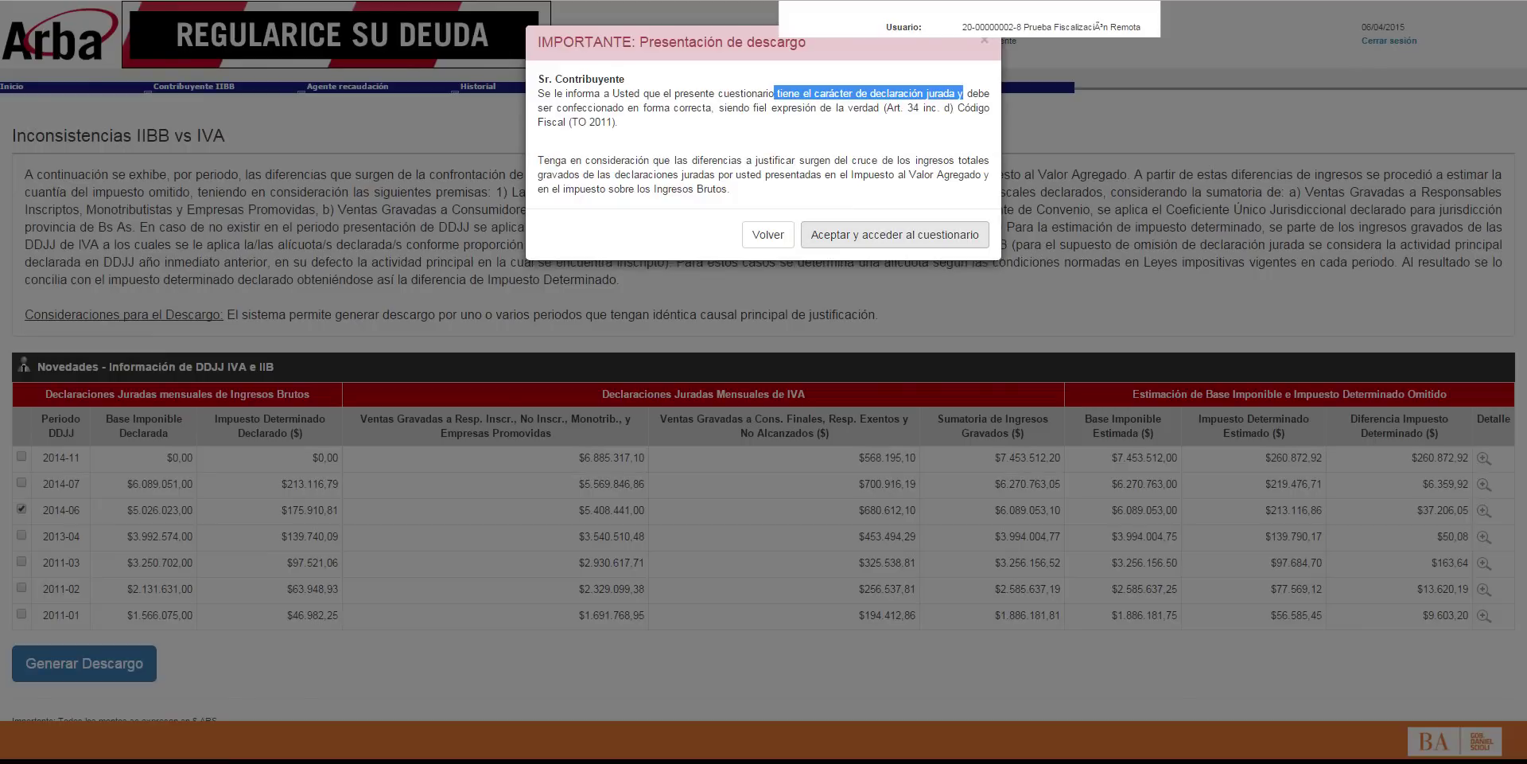
{"action": "left_click", "coordinate": [895, 235]}
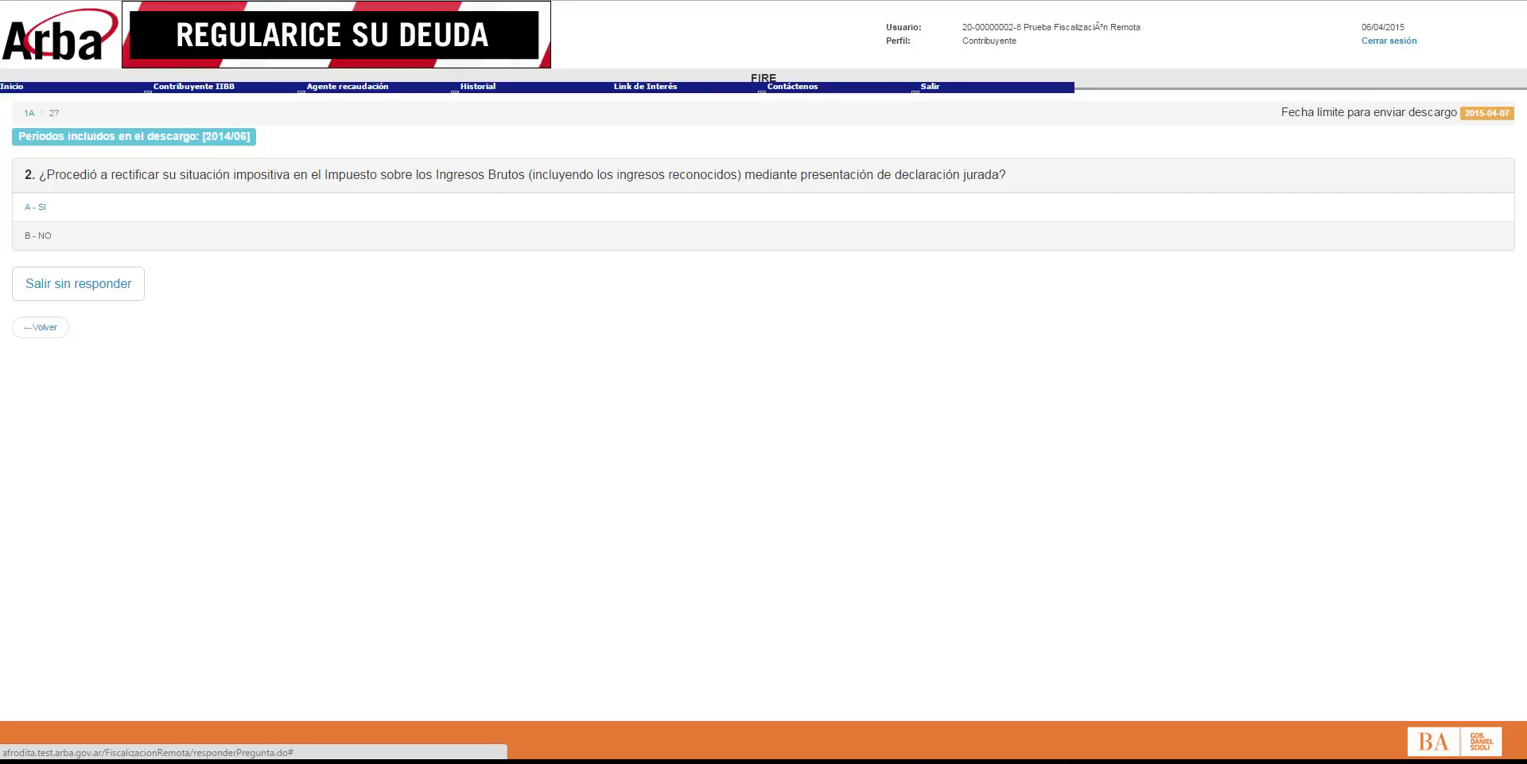
Step: Answer B - NO to the rectification question and send the 2014/06 descargo
{"action": "left_click", "coordinate": [106, 236]}
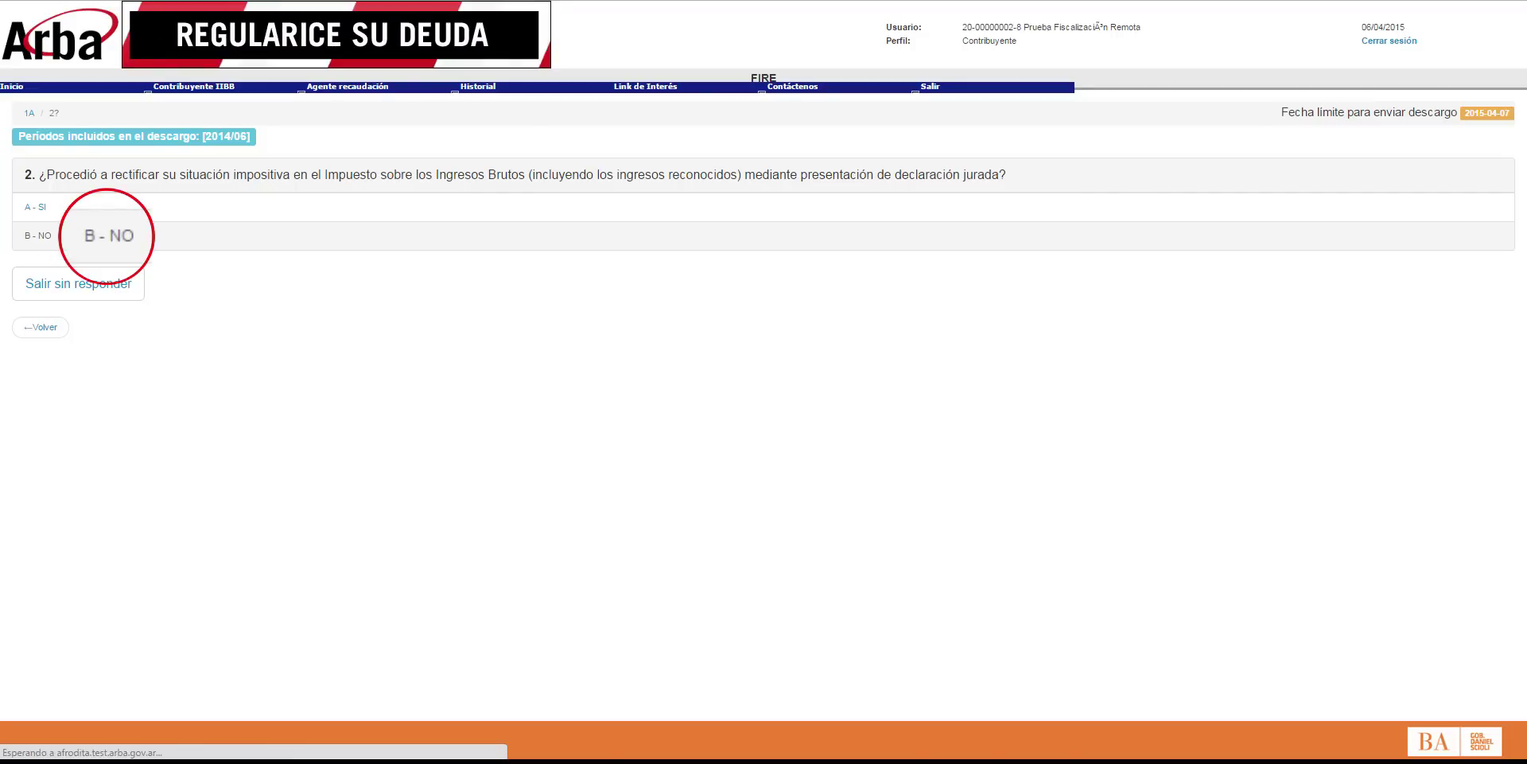
{"action": "left_click", "coordinate": [730, 239]}
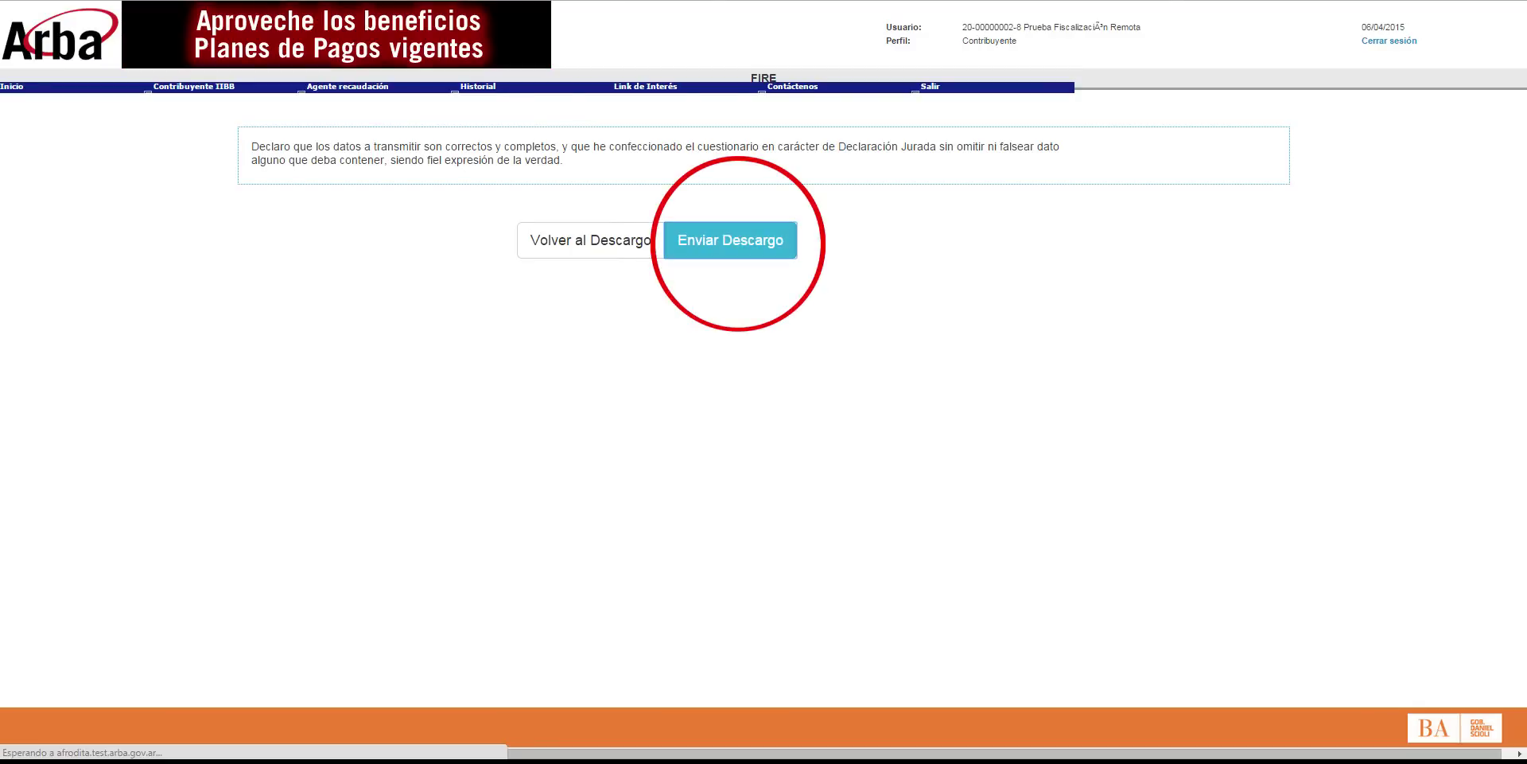
{"action": "left_click_drag", "start_coordinate": [610, 275], "coordinate": [1204, 274]}
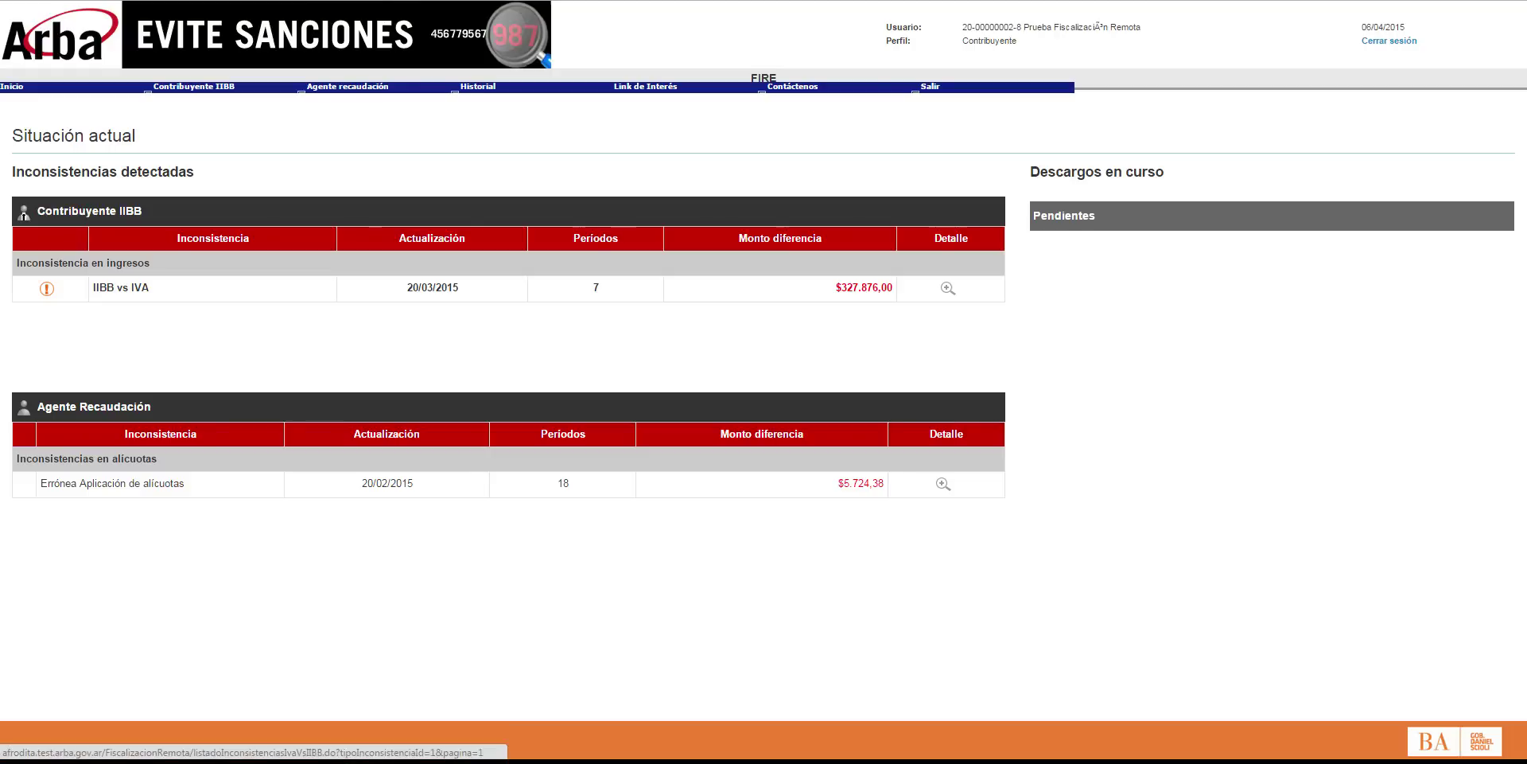
Step: In the IIBB vs IVA detail, check period 2014-07 and generate its descargo
{"action": "left_click", "coordinate": [947, 288]}
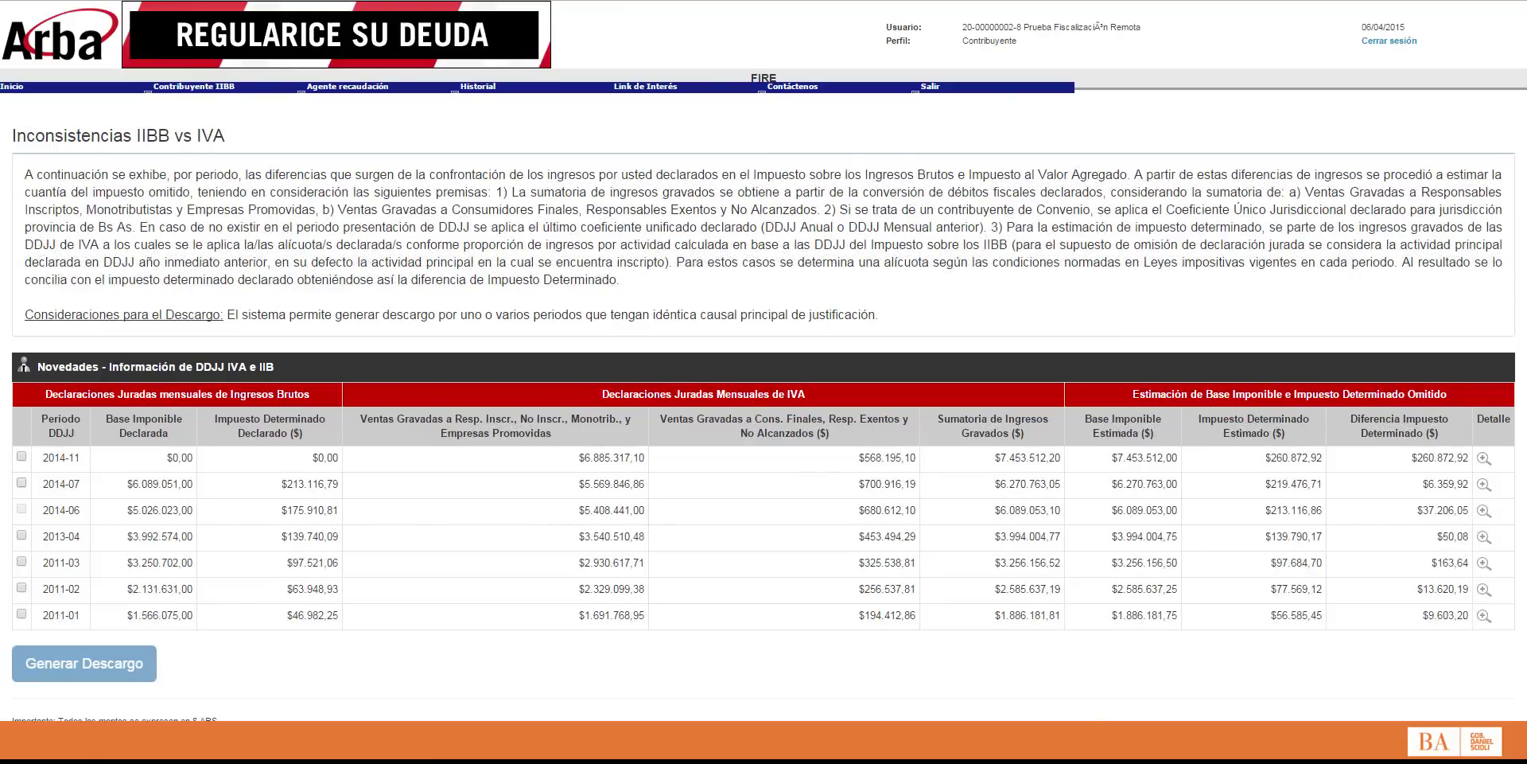
{"action": "left_click", "coordinate": [21, 483]}
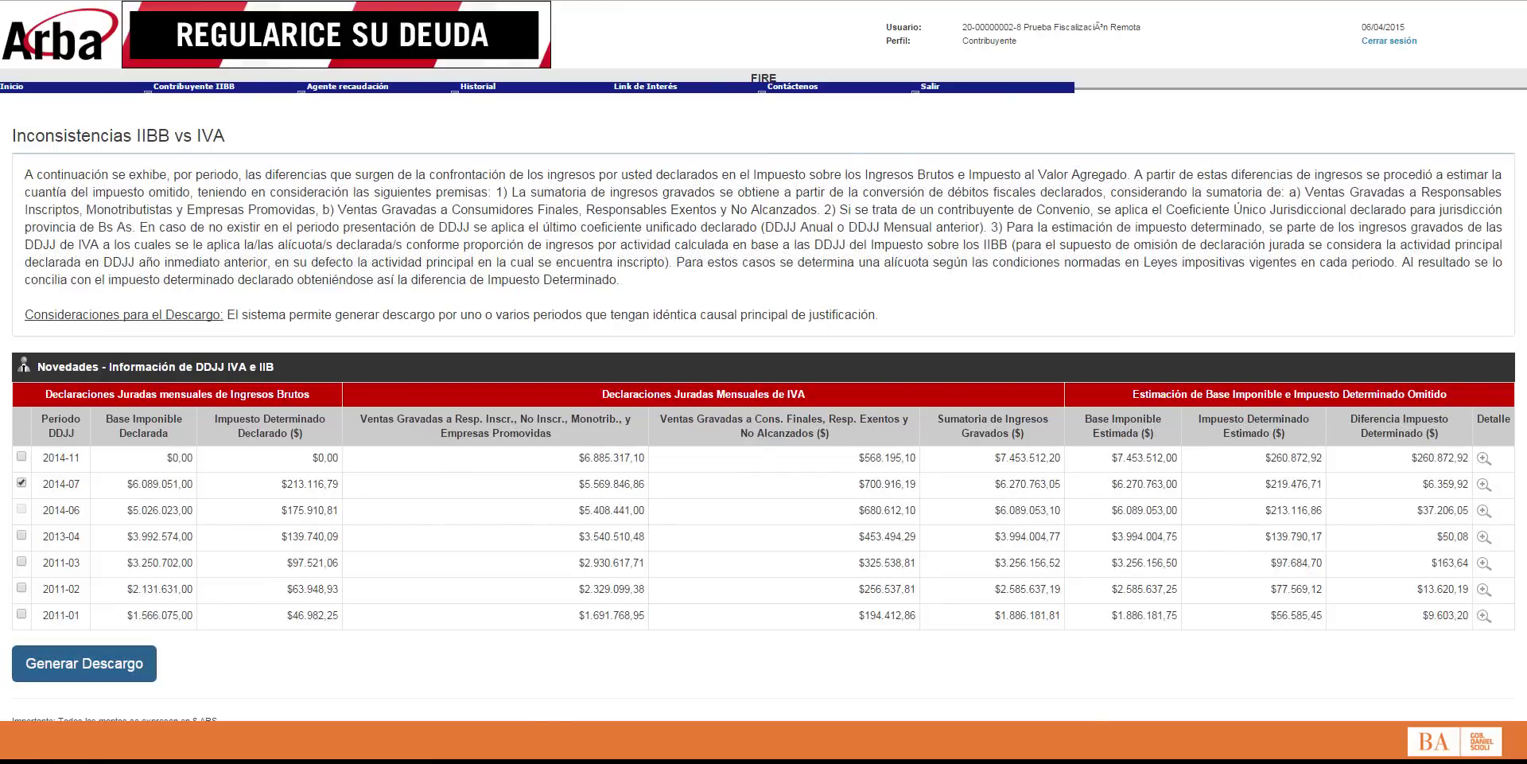
{"action": "left_click", "coordinate": [84, 662]}
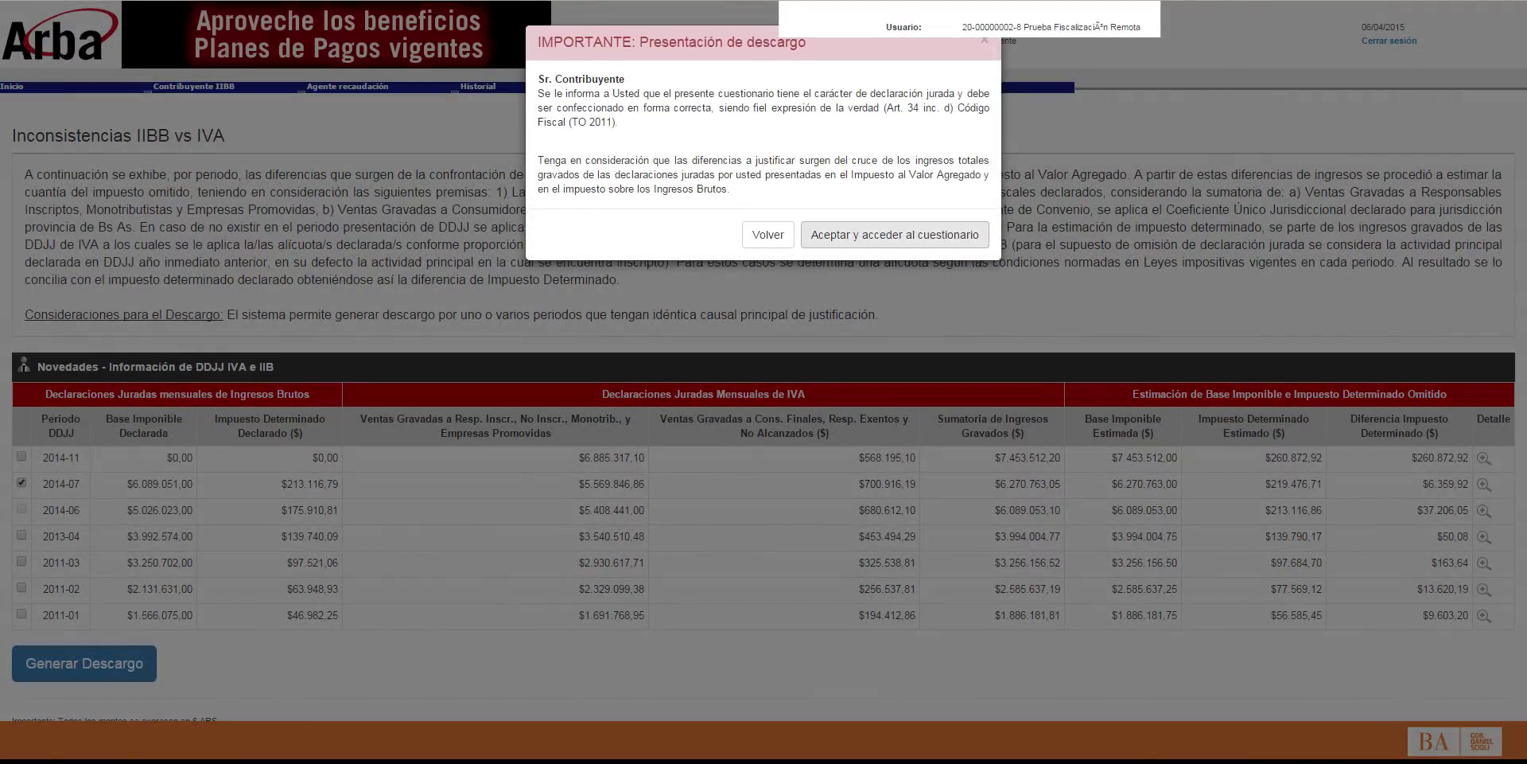
Step: Accept the notice, answer No on the claim, pick the main cause, and choose owned-property rental income
{"action": "left_click", "coordinate": [895, 234]}
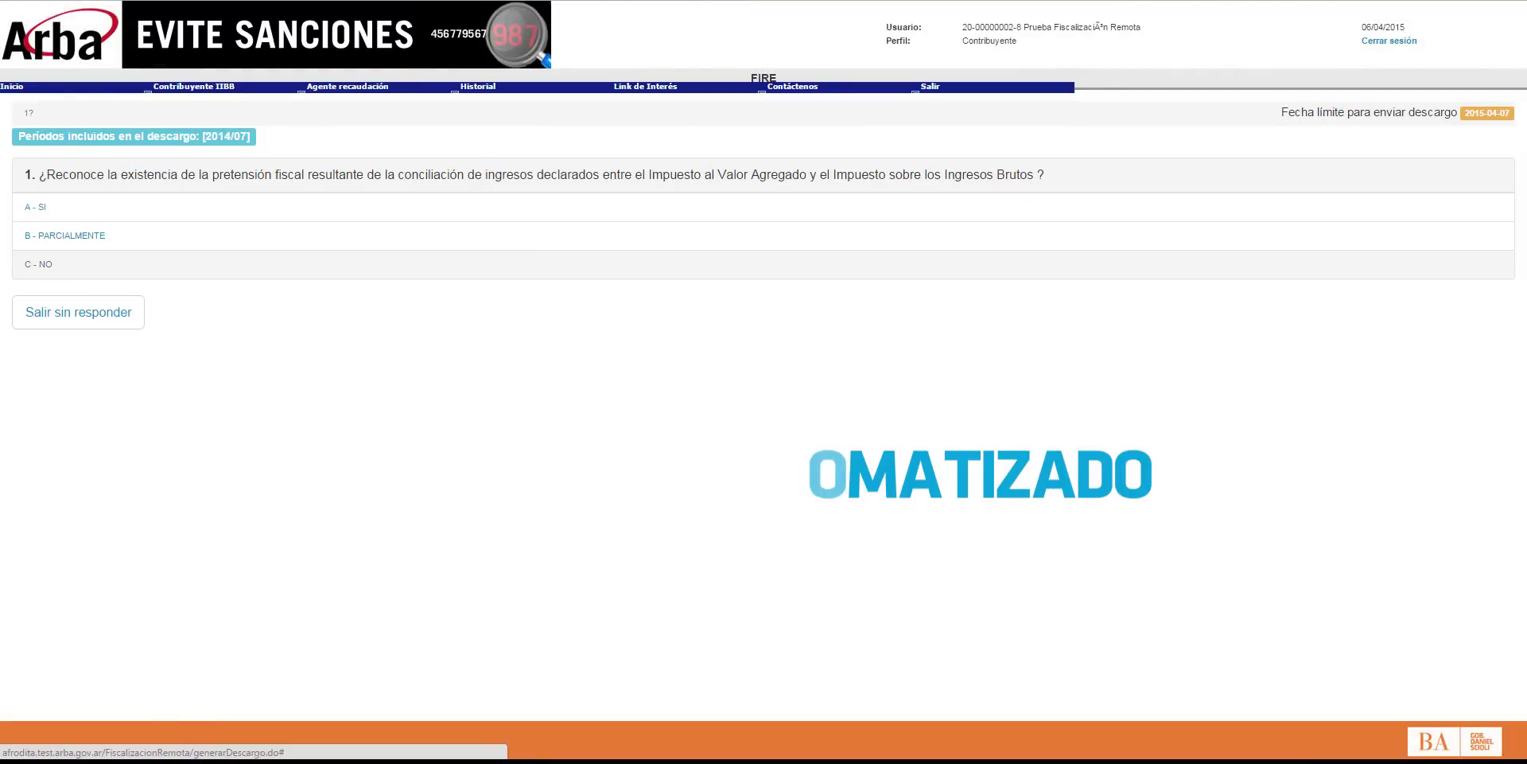
{"action": "left_click", "coordinate": [38, 264]}
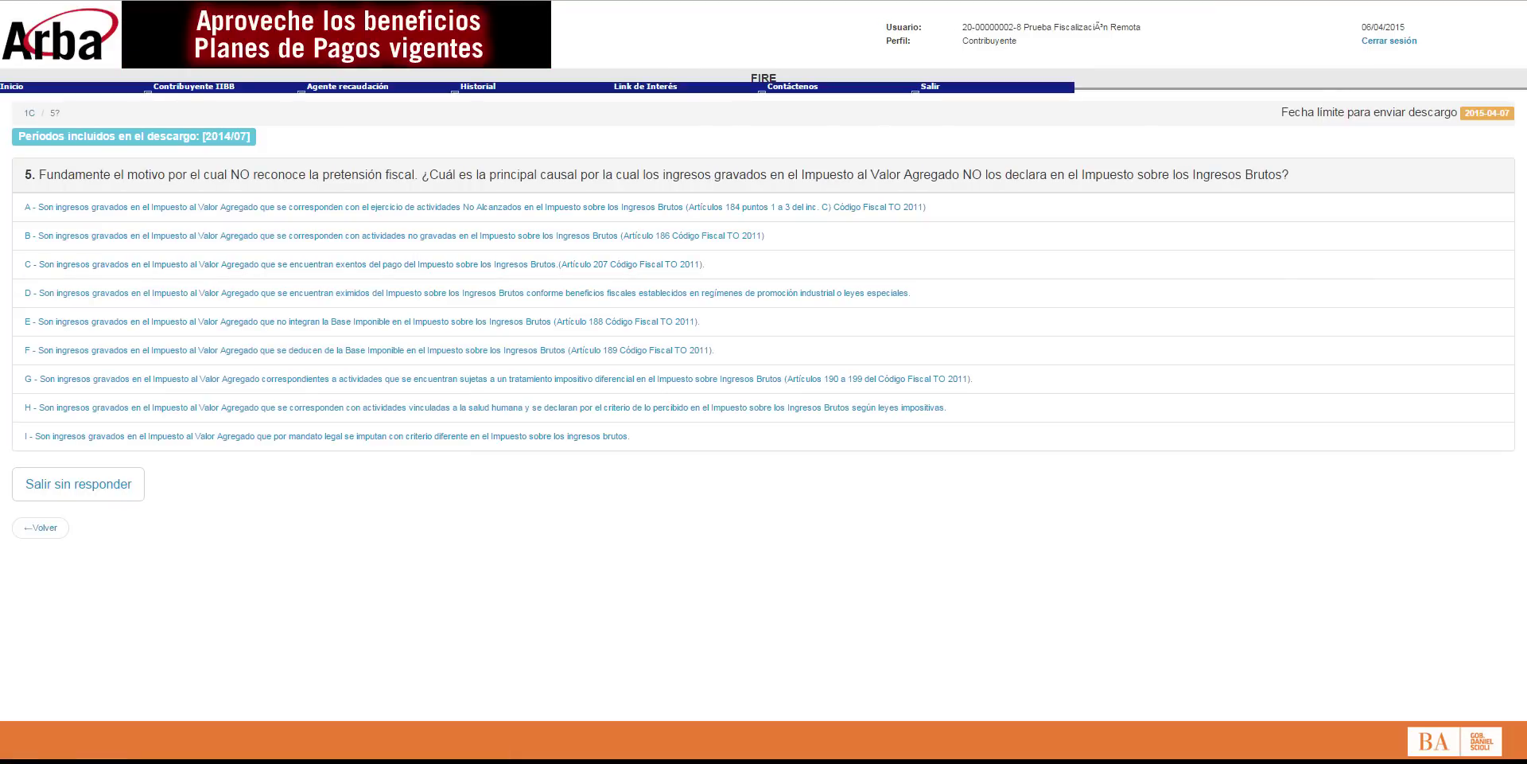
{"action": "left_click_drag", "start_coordinate": [489, 175], "coordinate": [577, 174]}
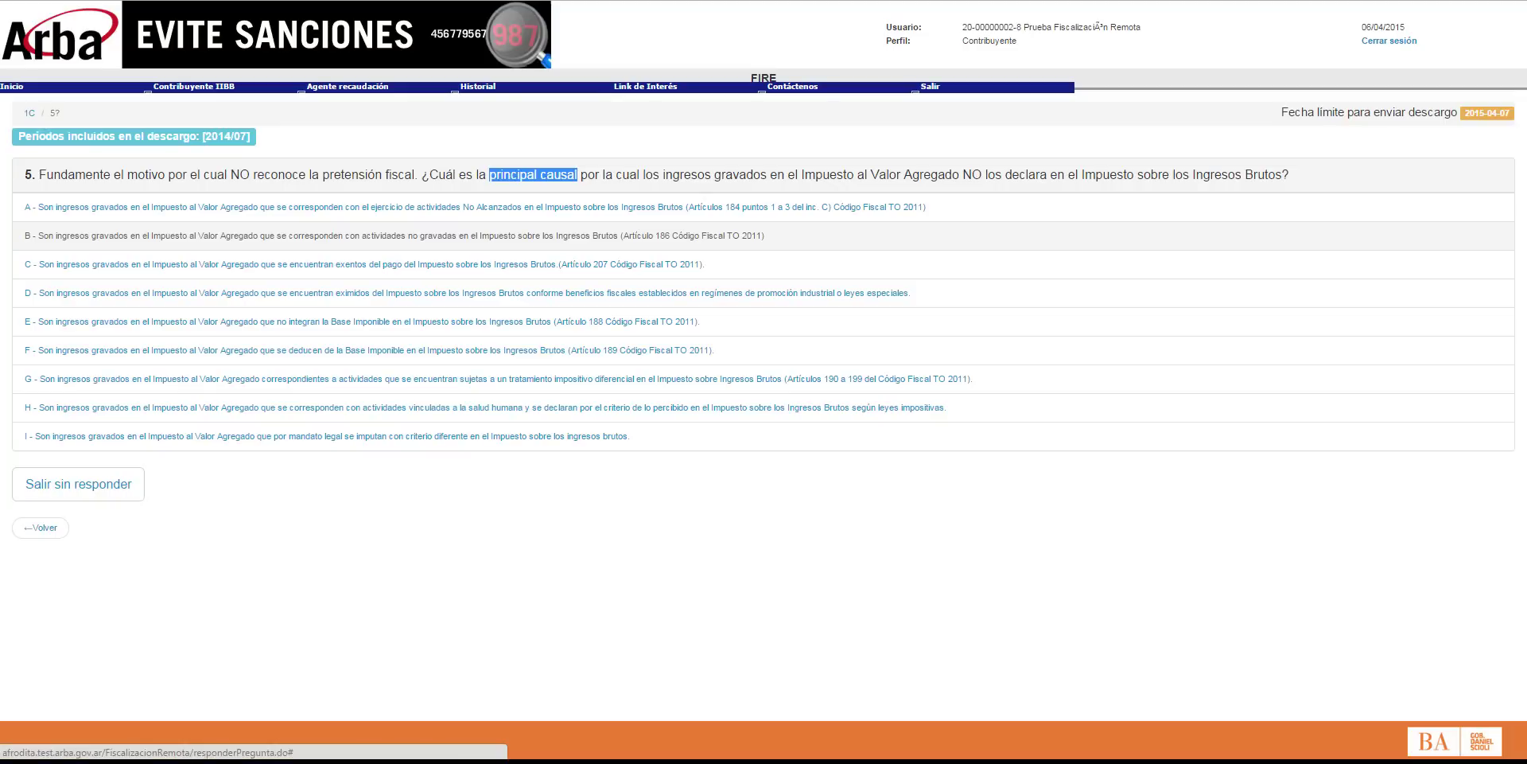
{"action": "left_click", "coordinate": [578, 264]}
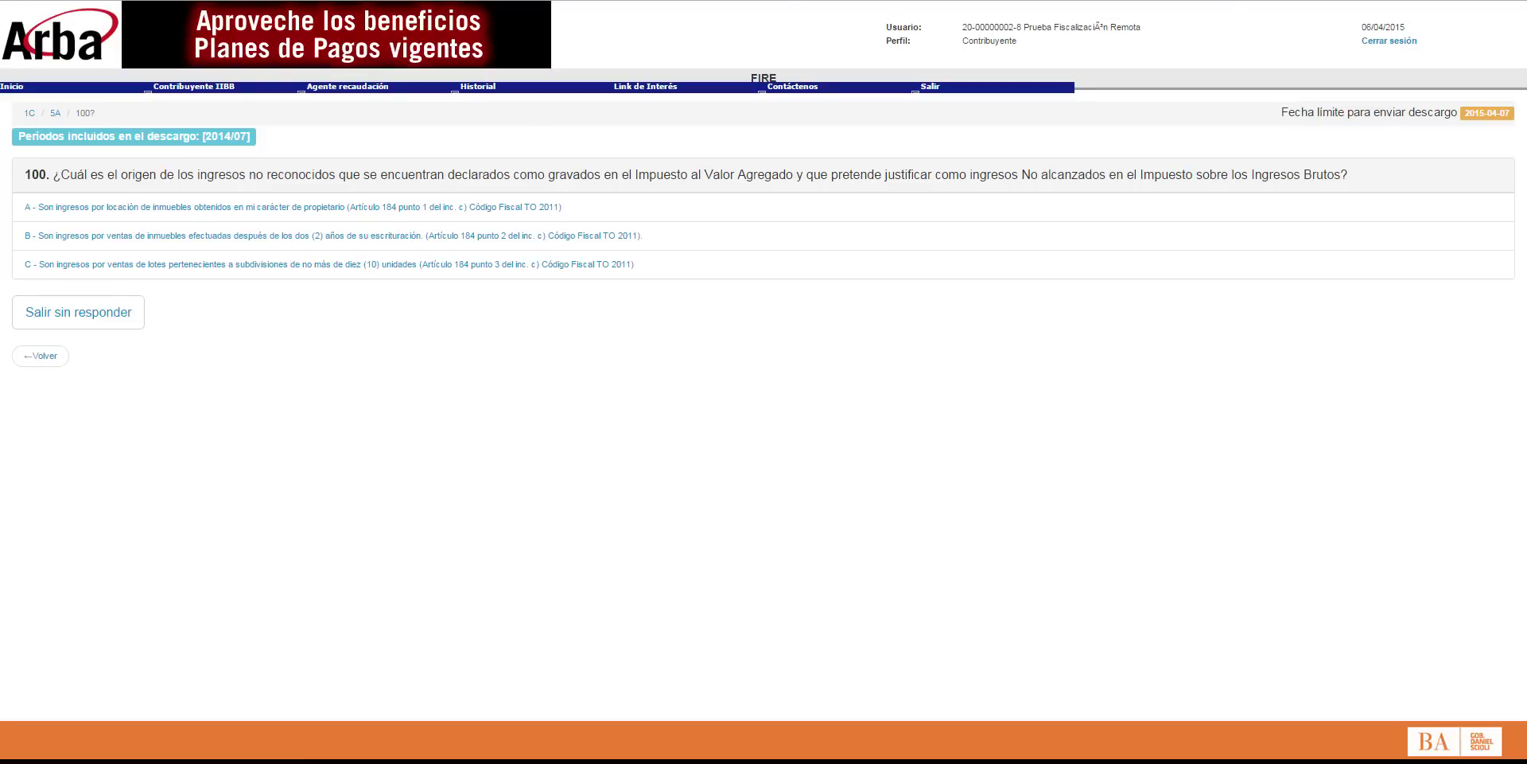
{"action": "left_click_drag", "start_coordinate": [117, 174], "coordinate": [238, 174]}
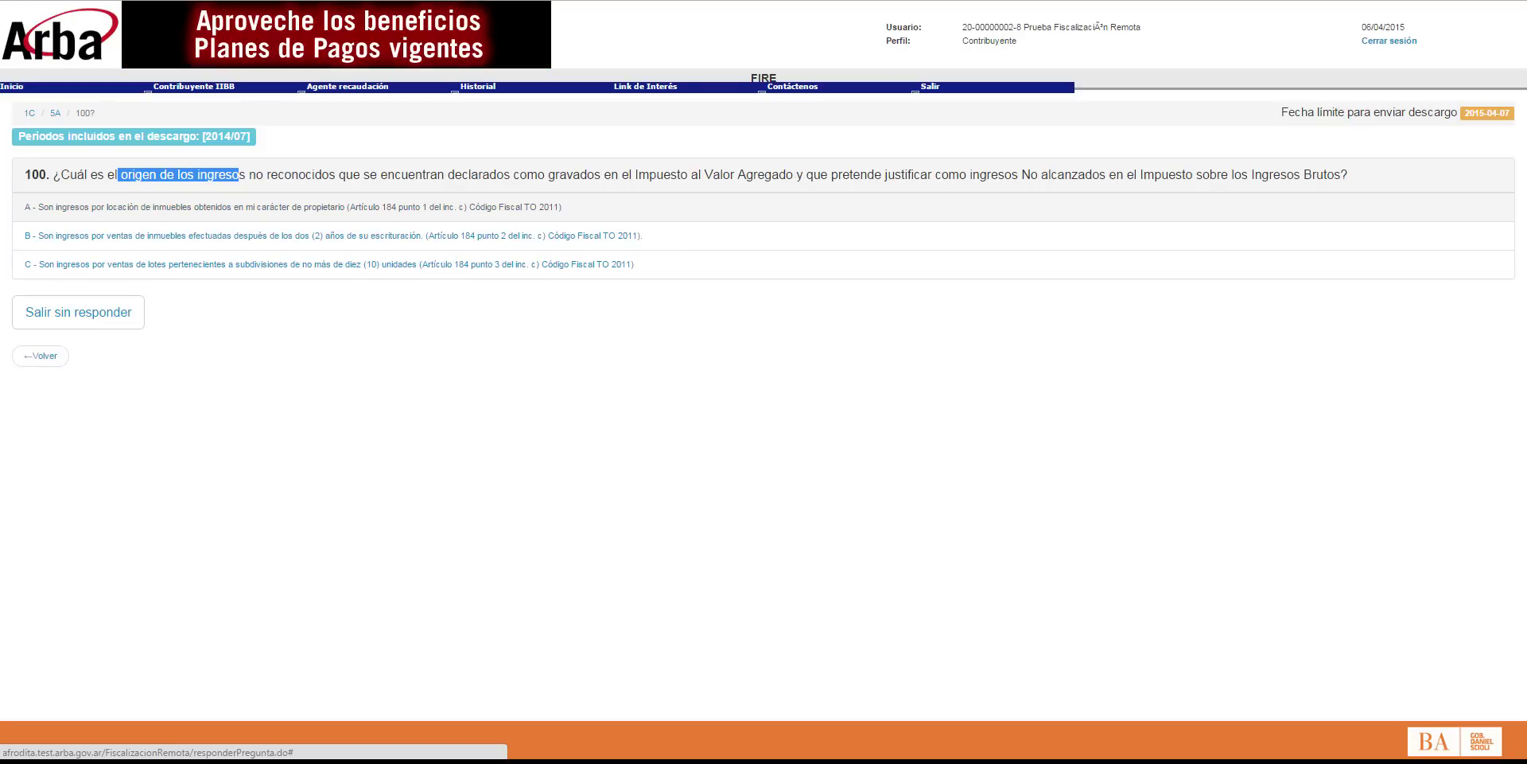
{"action": "left_click", "coordinate": [159, 207]}
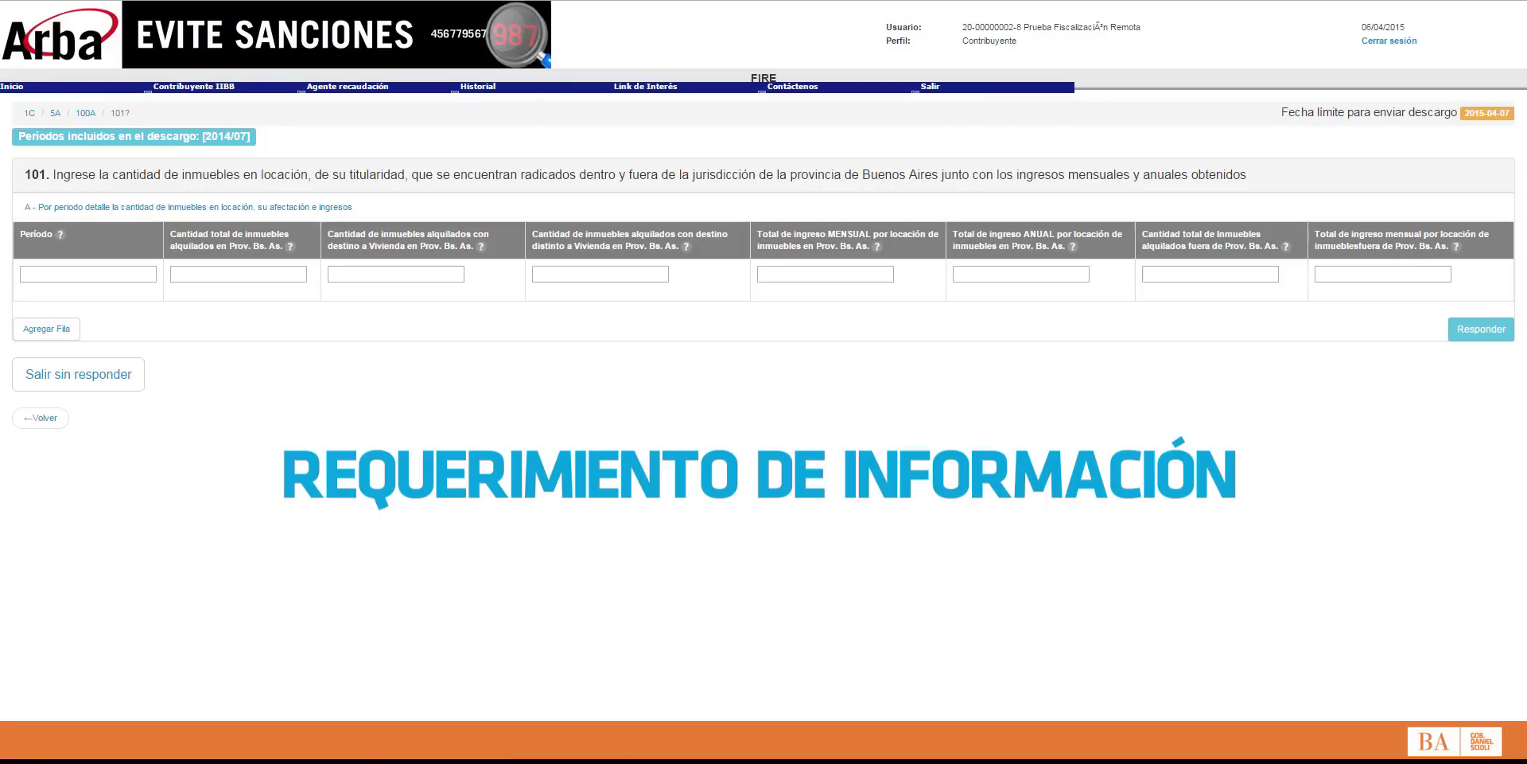
Step: Start the question 101 row: period 2014/07, 1 property rented, 1 for housing, 0 non-housing
{"action": "left_click", "coordinate": [88, 275]}
{"action": "type", "text": "2014"}
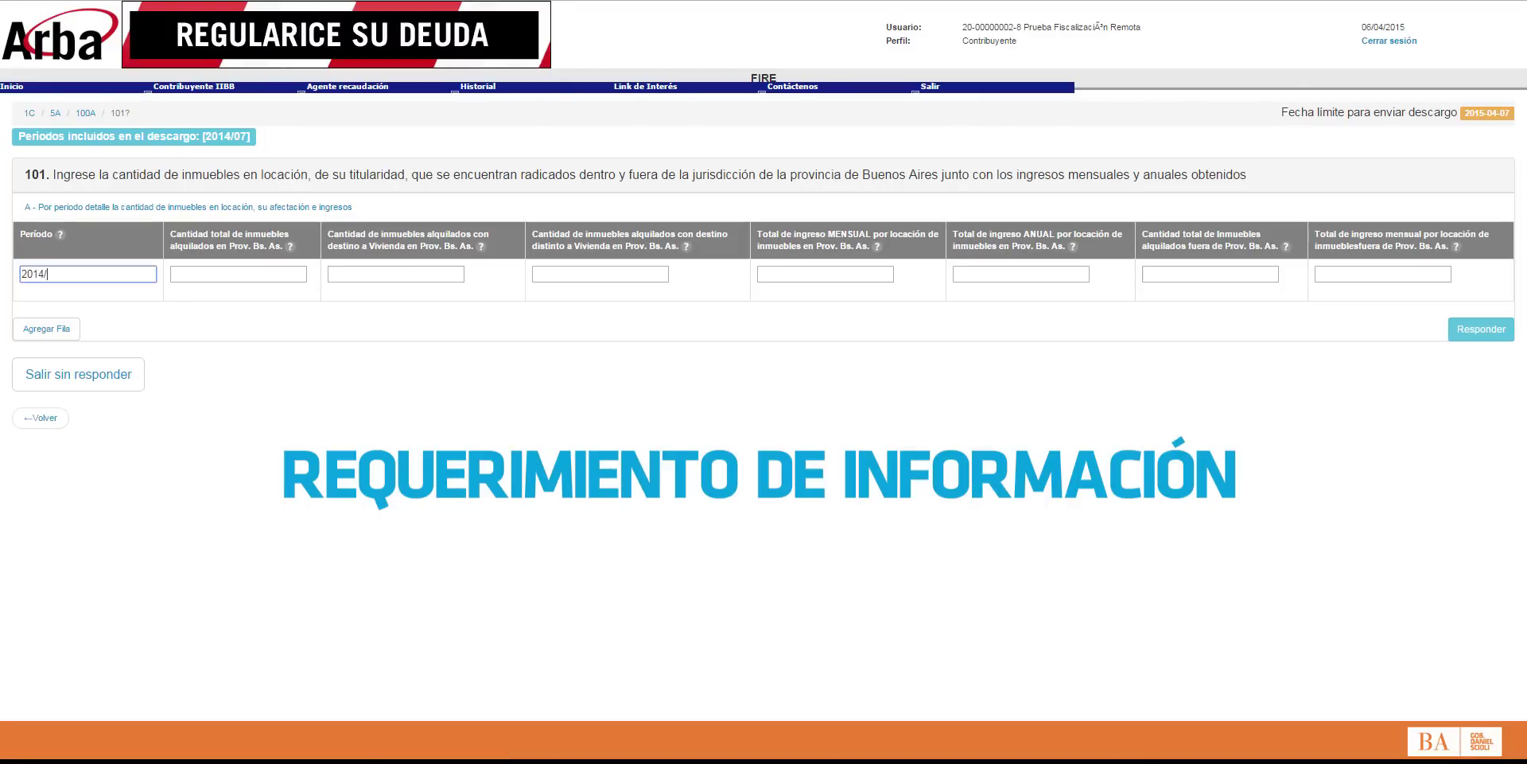
{"action": "type", "text": "/07"}
{"action": "key", "text": "Tab"}
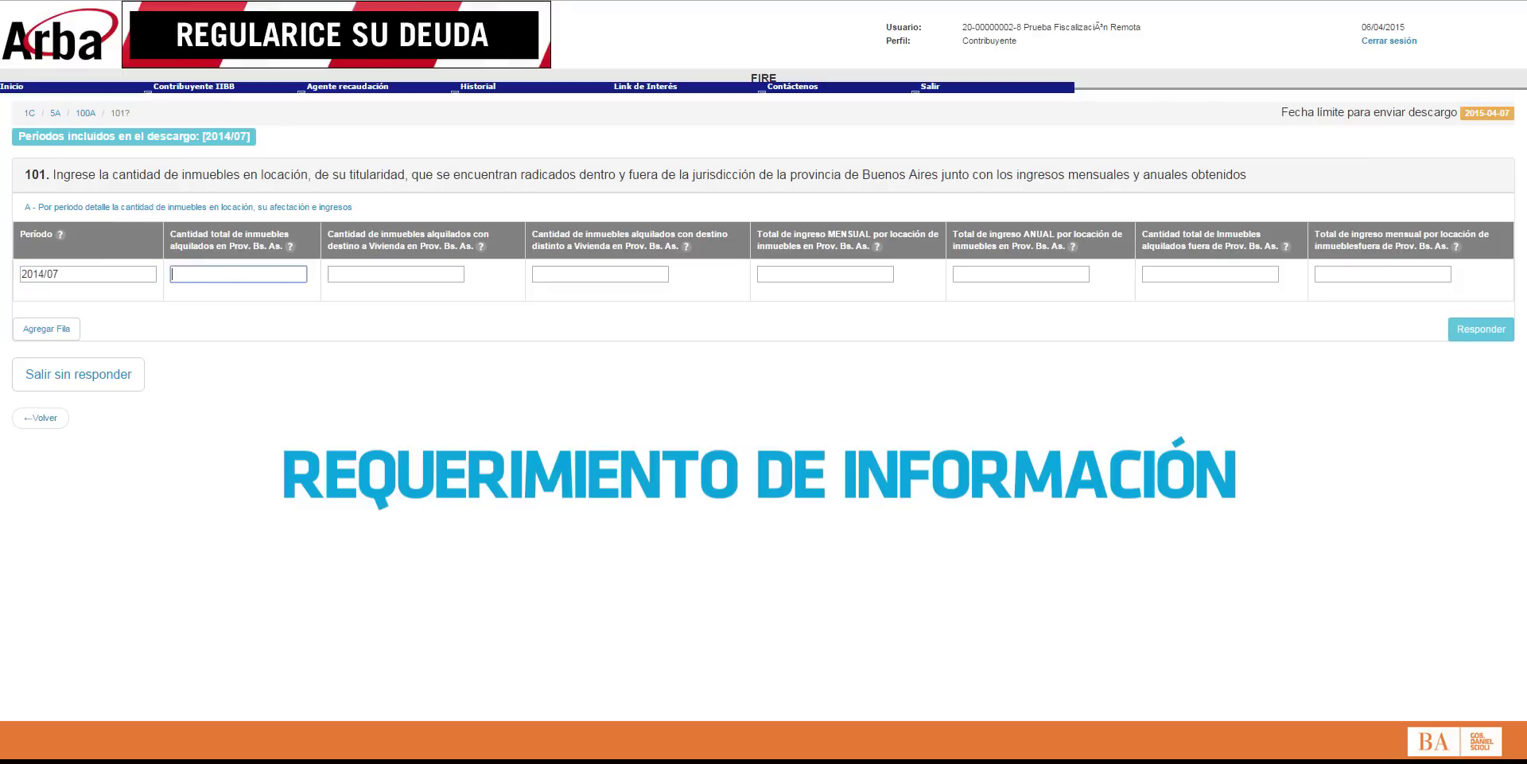
{"action": "type", "text": "1"}
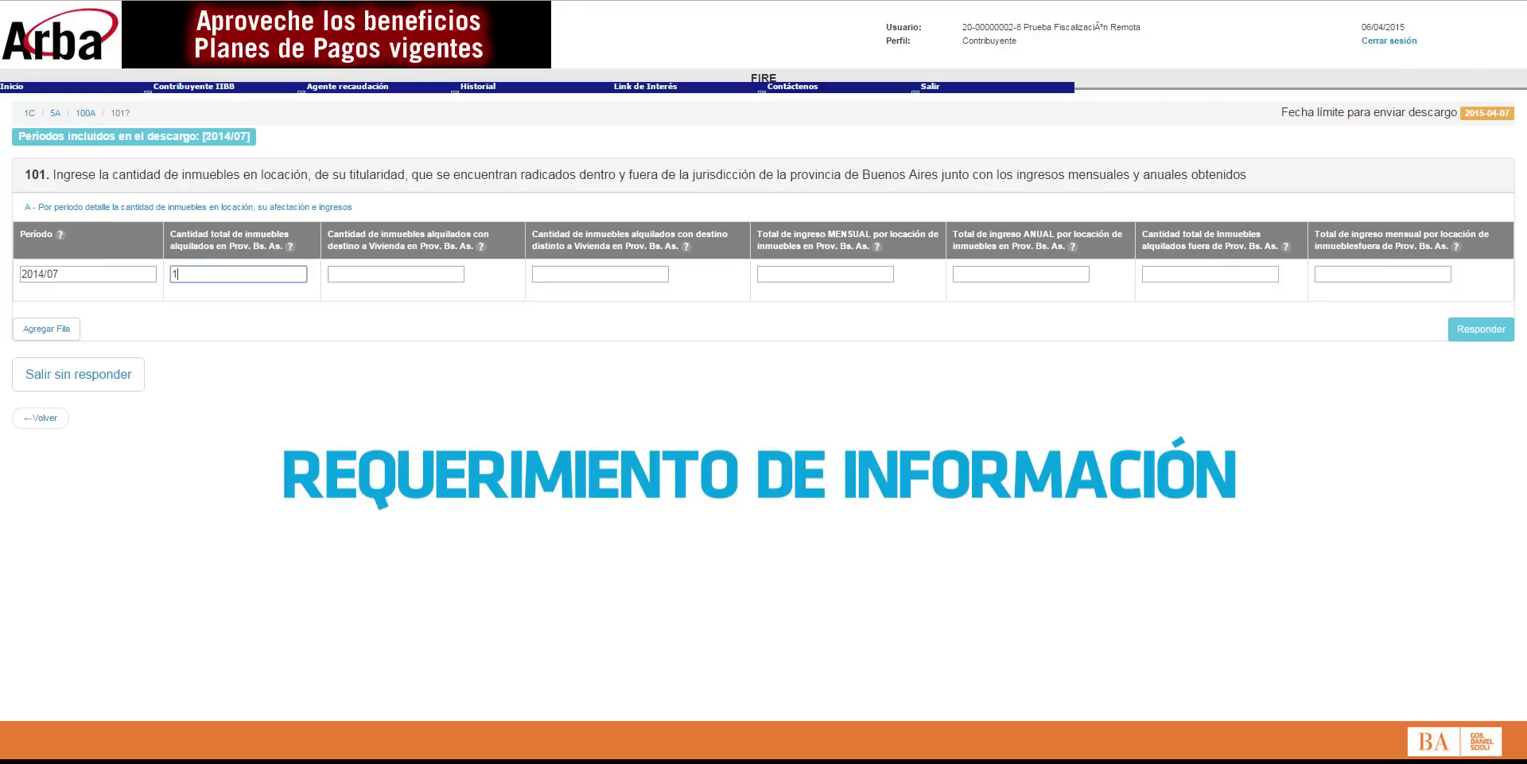
{"action": "key", "text": "Tab"}
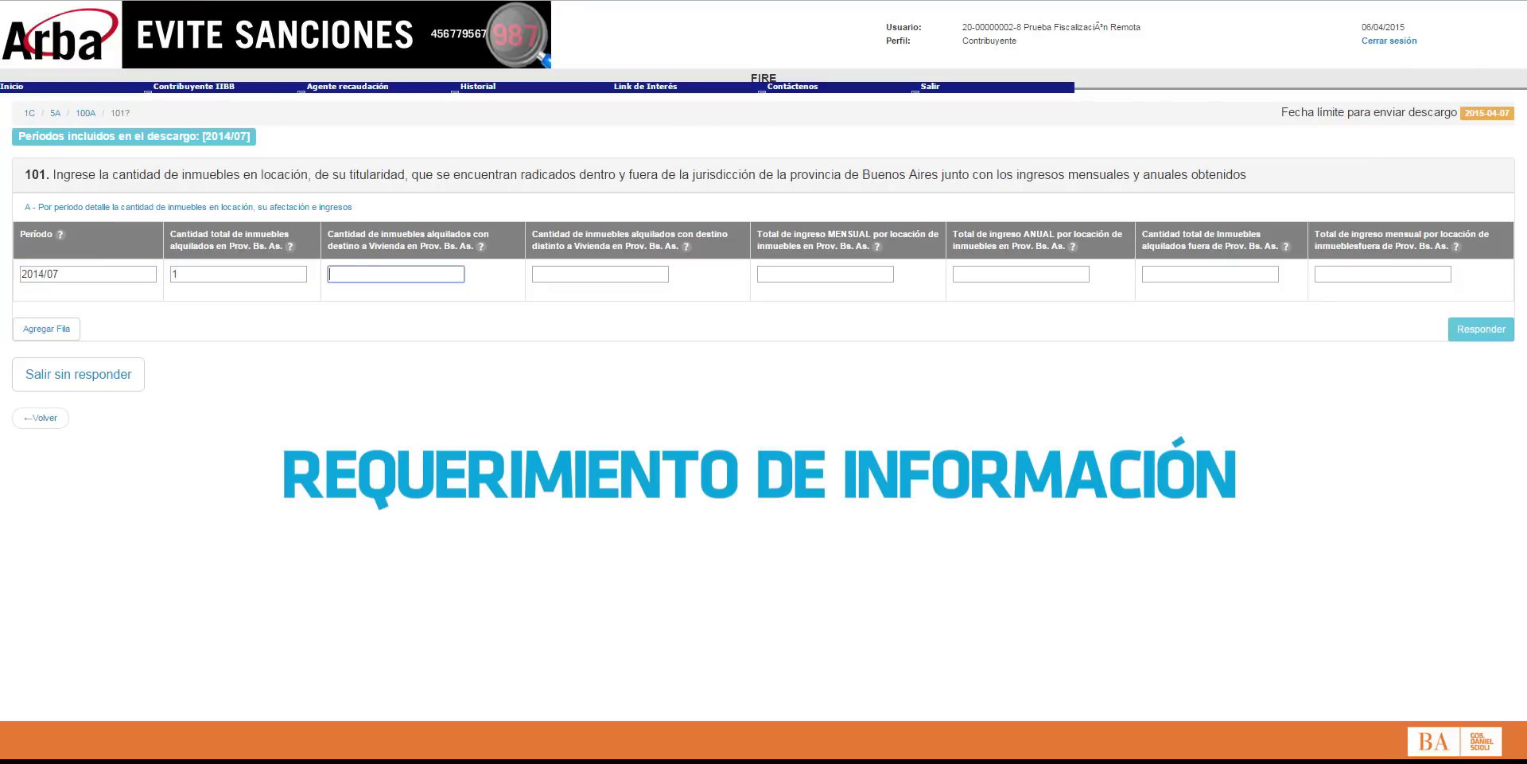
{"action": "type", "text": "1"}
{"action": "key", "text": "Tab"}
{"action": "type", "text": "0"}
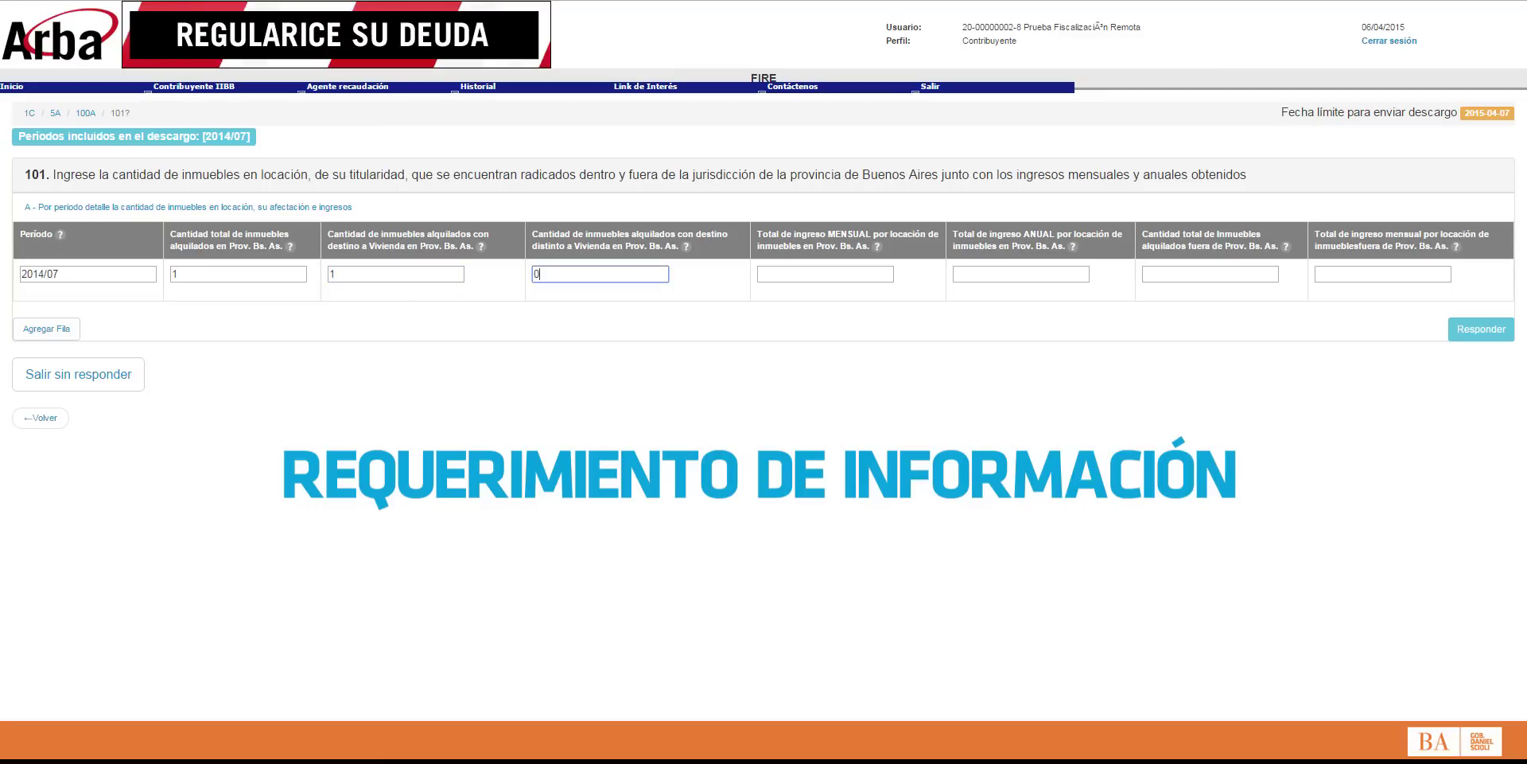
{"action": "key", "text": "Tab"}
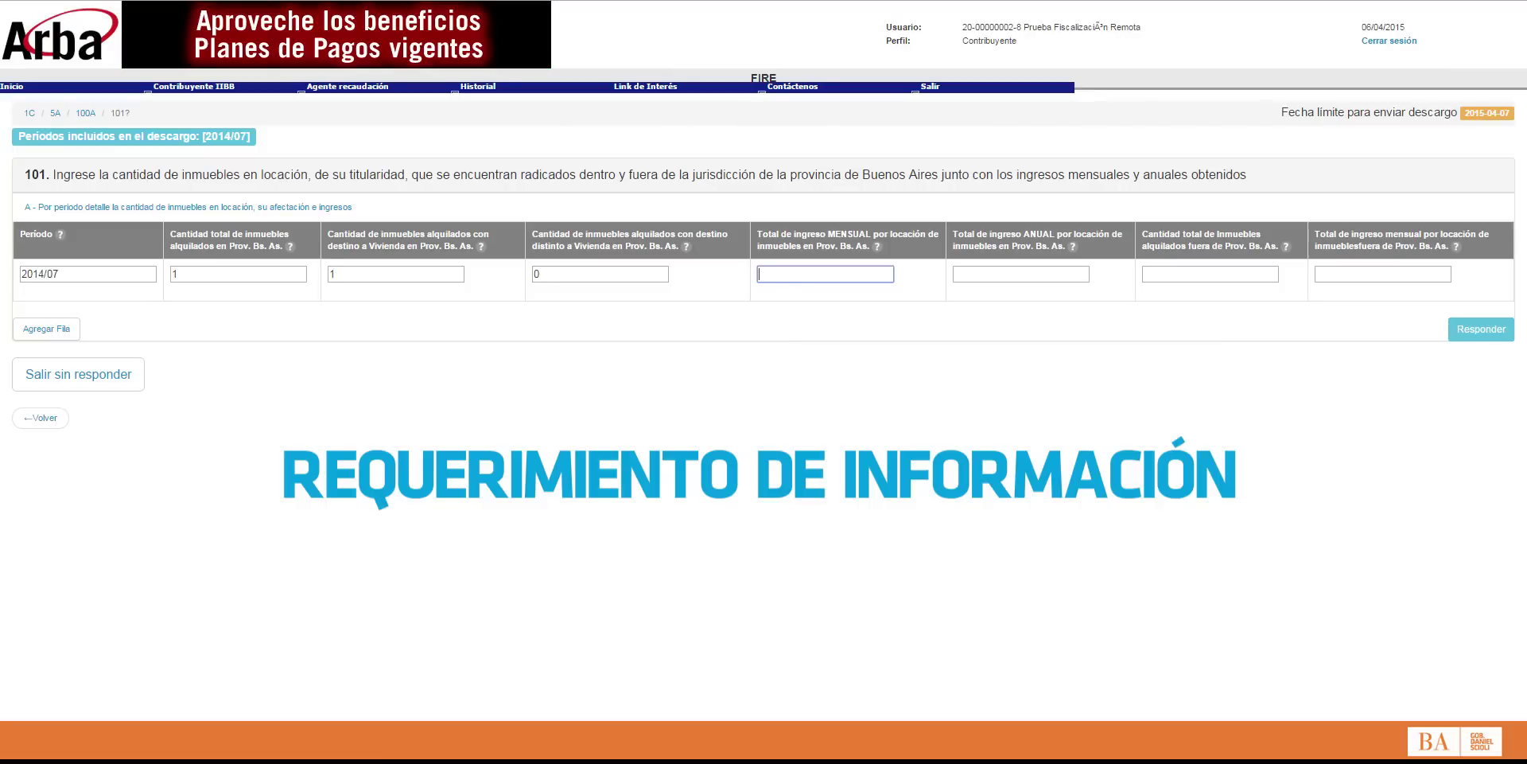
Step: Enter 10000 monthly and 120000 annual income, 0 outside the province, and submit question 101
{"action": "type", "text": "100"}
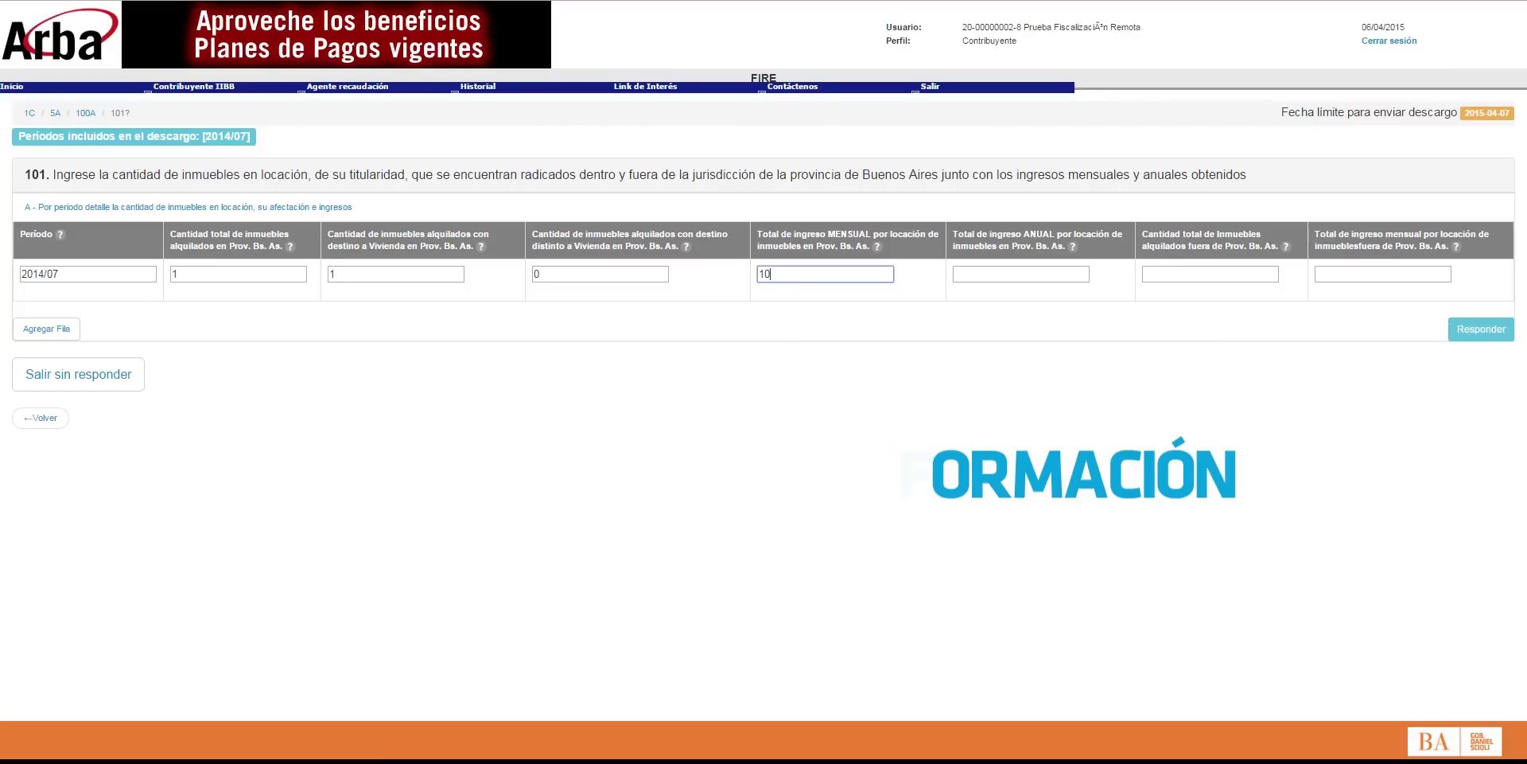
{"action": "type", "text": "00"}
{"action": "key", "text": "Tab"}
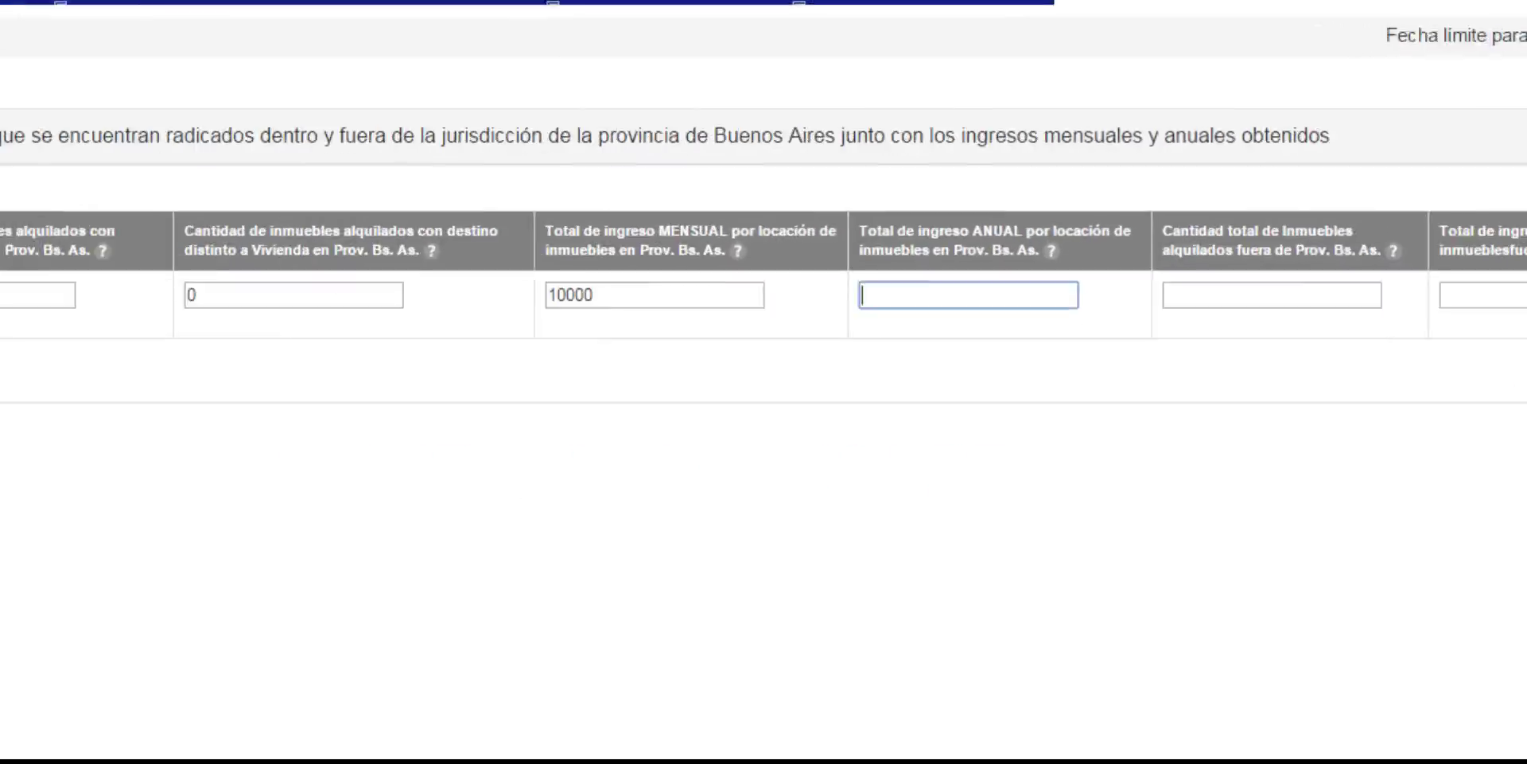
{"action": "type", "text": "120"}
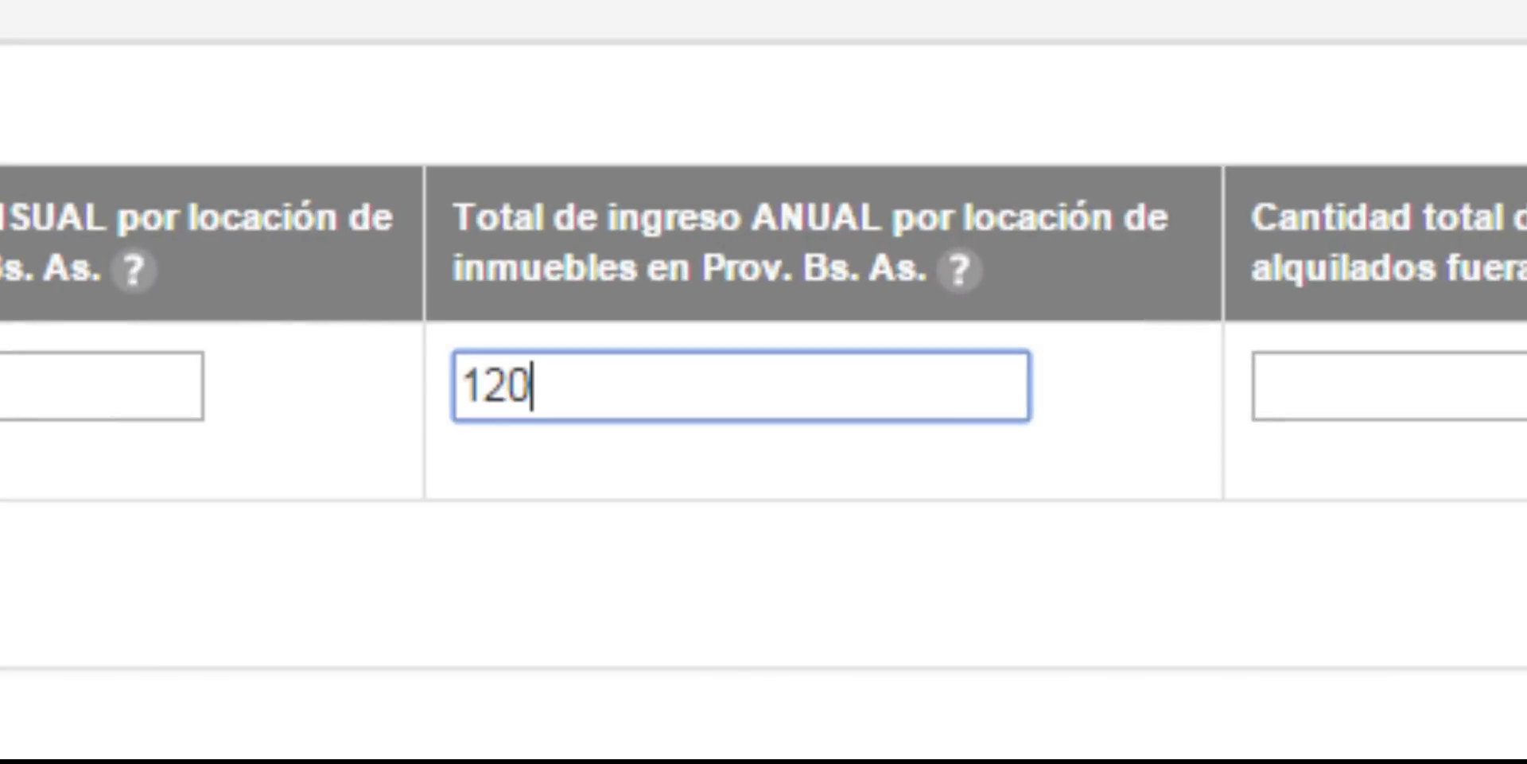
{"action": "type", "text": "000"}
{"action": "key", "text": "Tab"}
{"action": "type", "text": "0"}
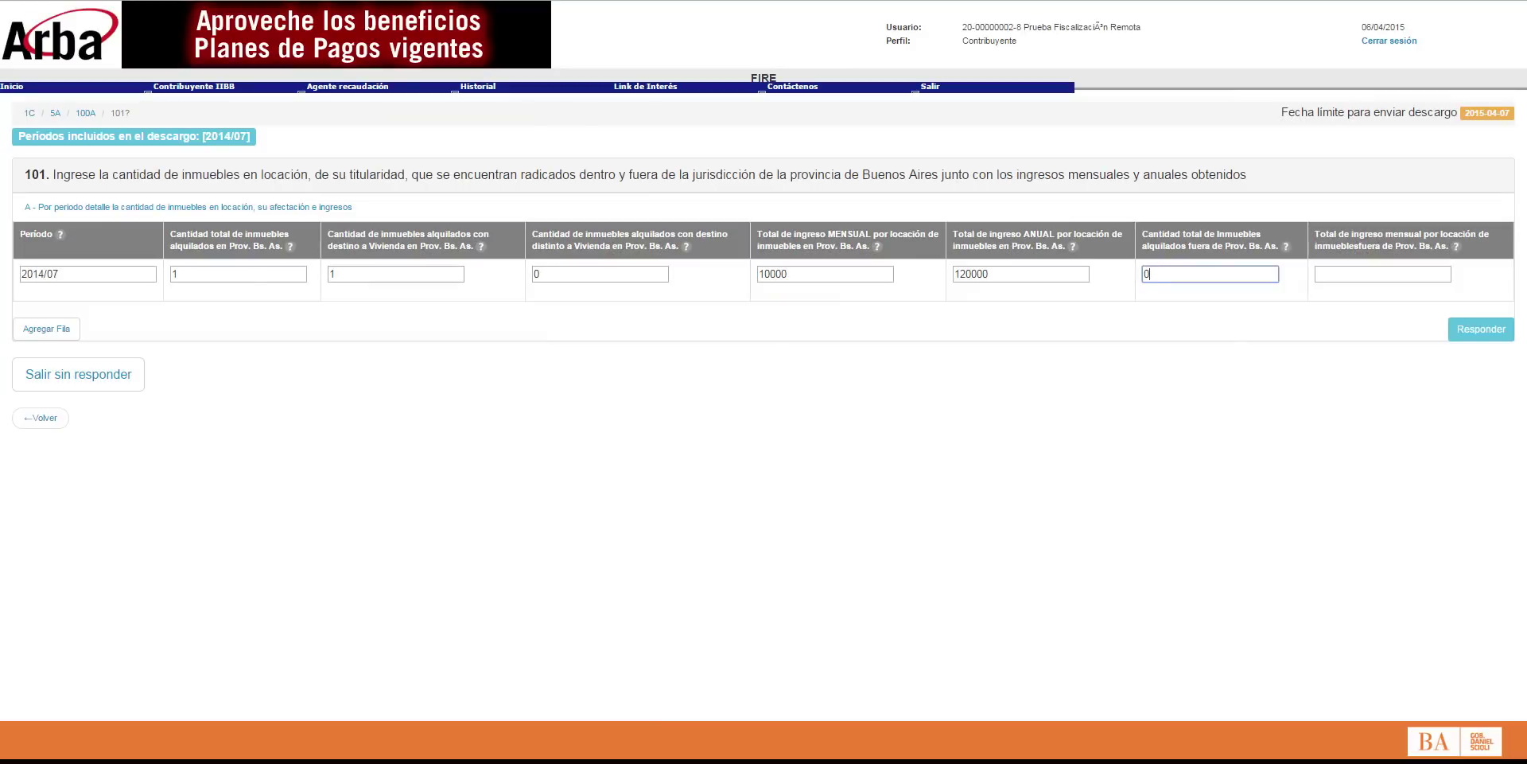
{"action": "key", "text": "Tab"}
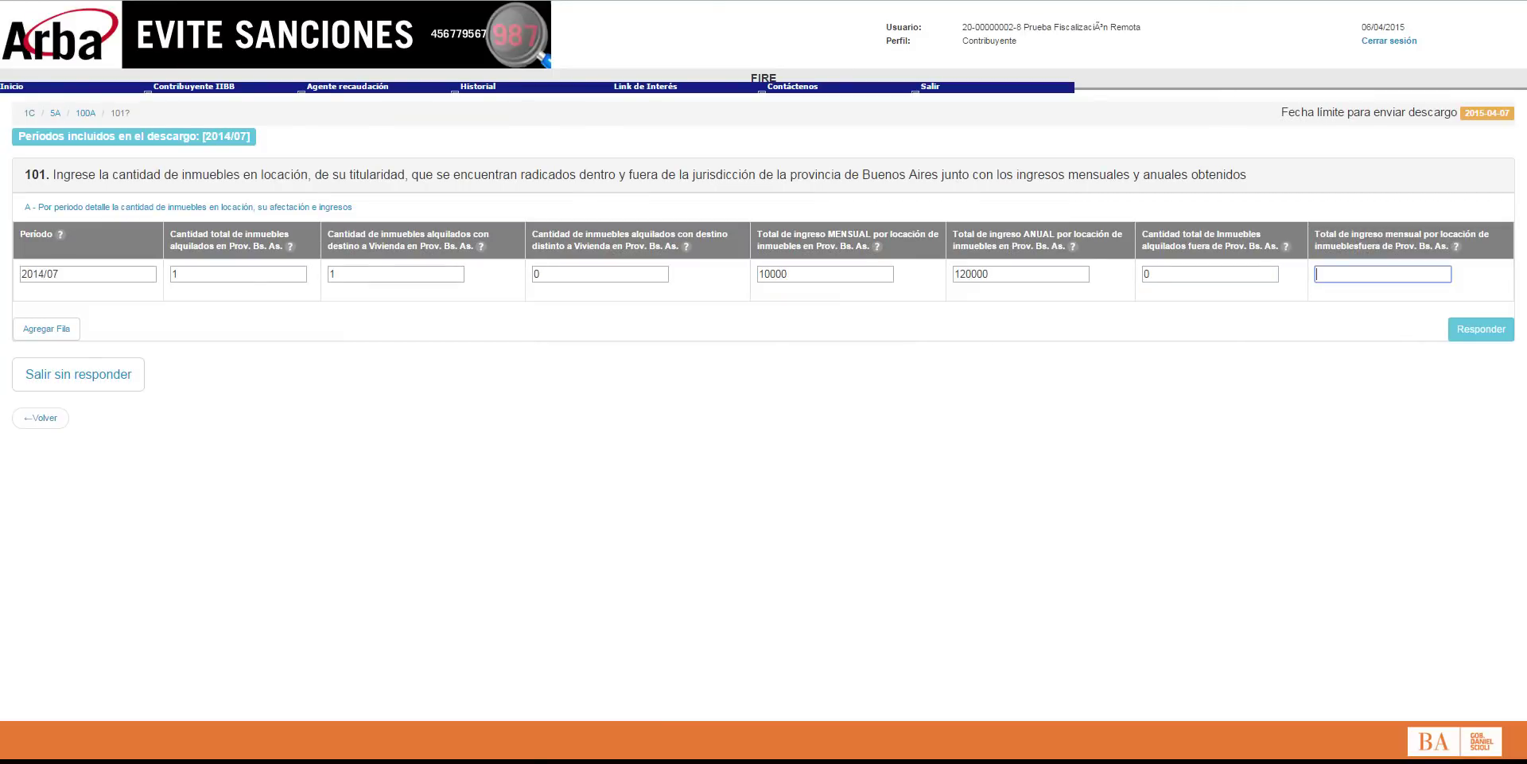
{"action": "type", "text": "0"}
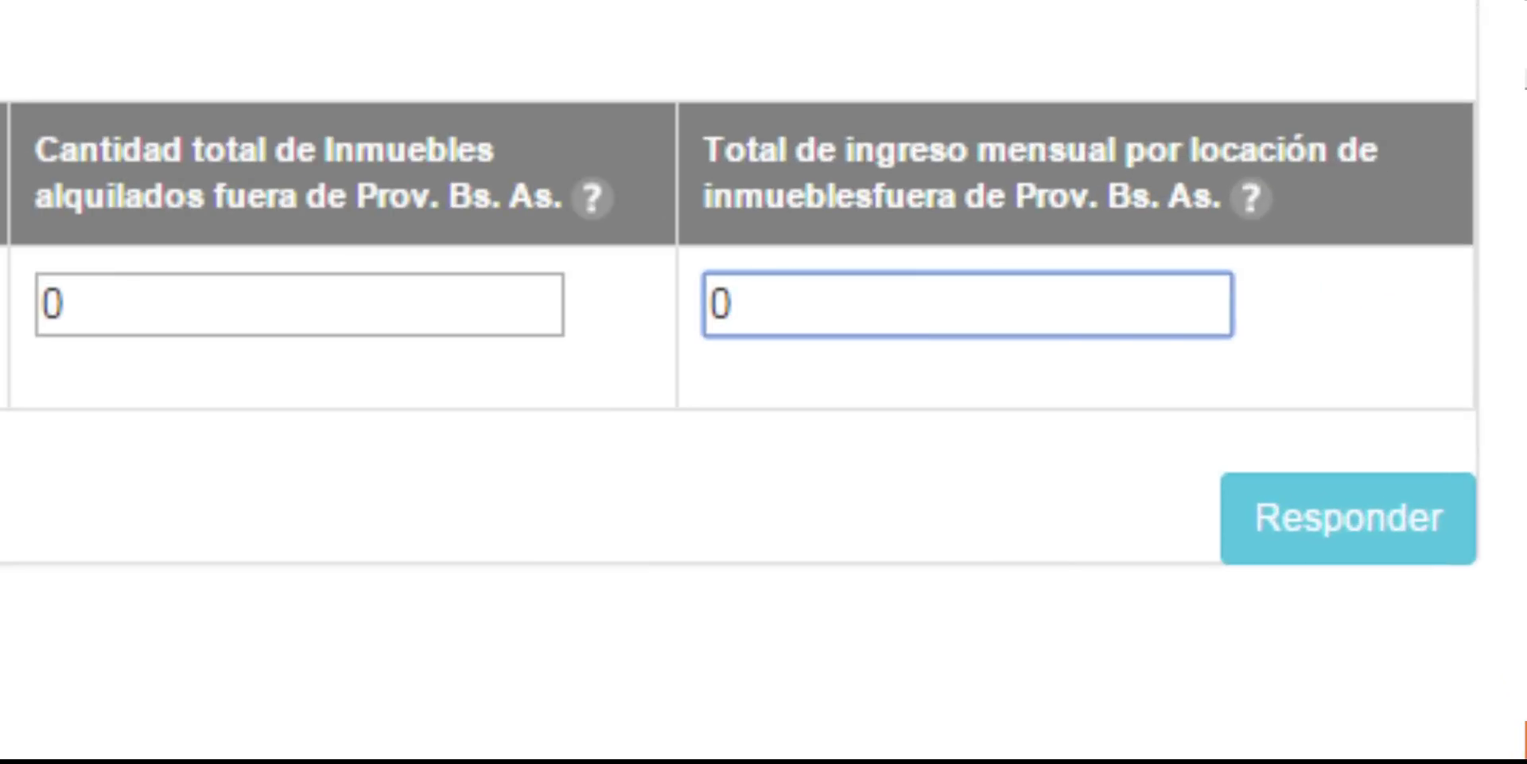
{"action": "key", "text": "Return"}
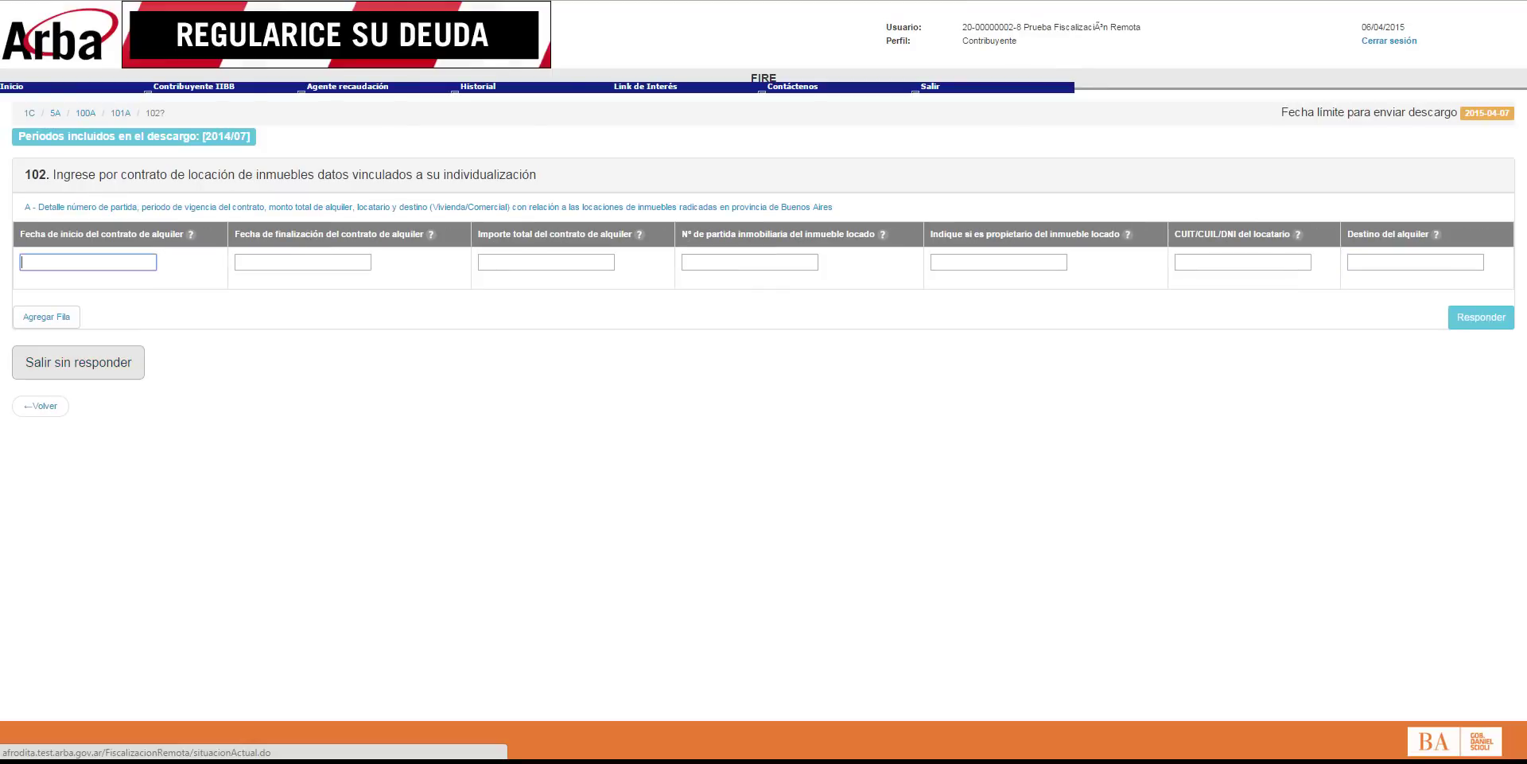
Step: Enter the 01/06/2012–30/05/2015 contract dates and the property's partida number
{"action": "type", "text": "01/06/2012"}
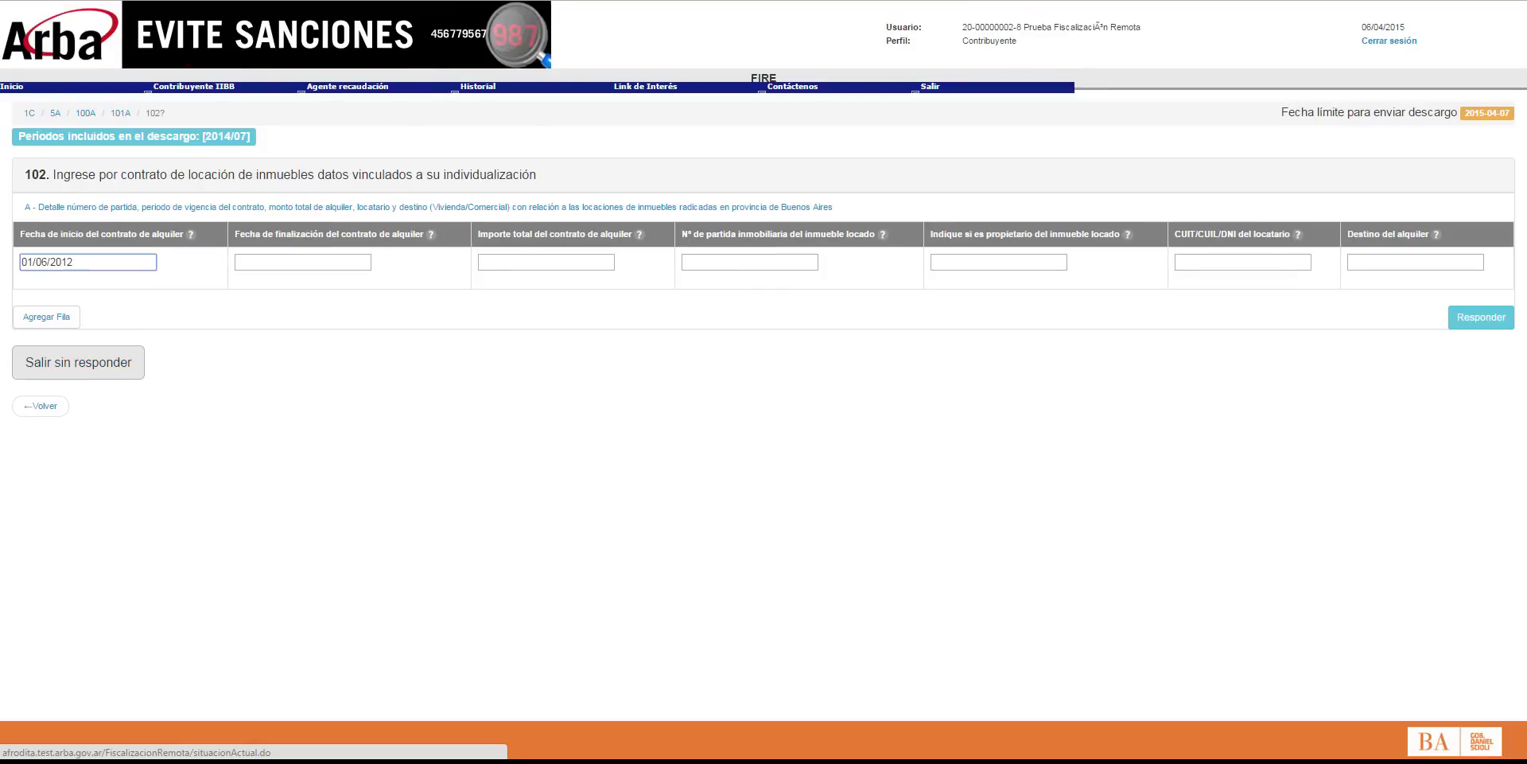
{"action": "left_click", "coordinate": [303, 262]}
{"action": "type", "text": "0"}
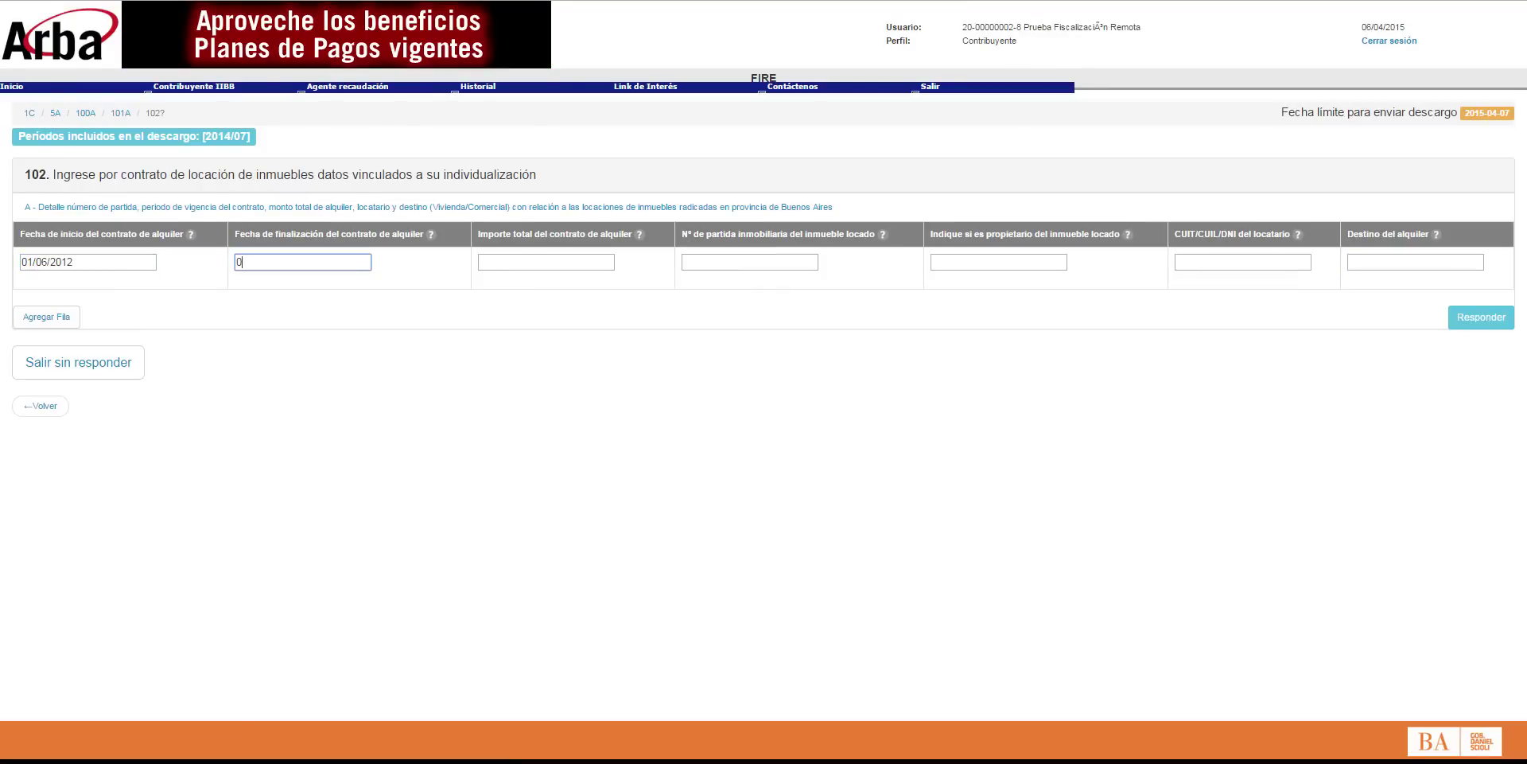
{"action": "type", "text": "0/05/2015"}
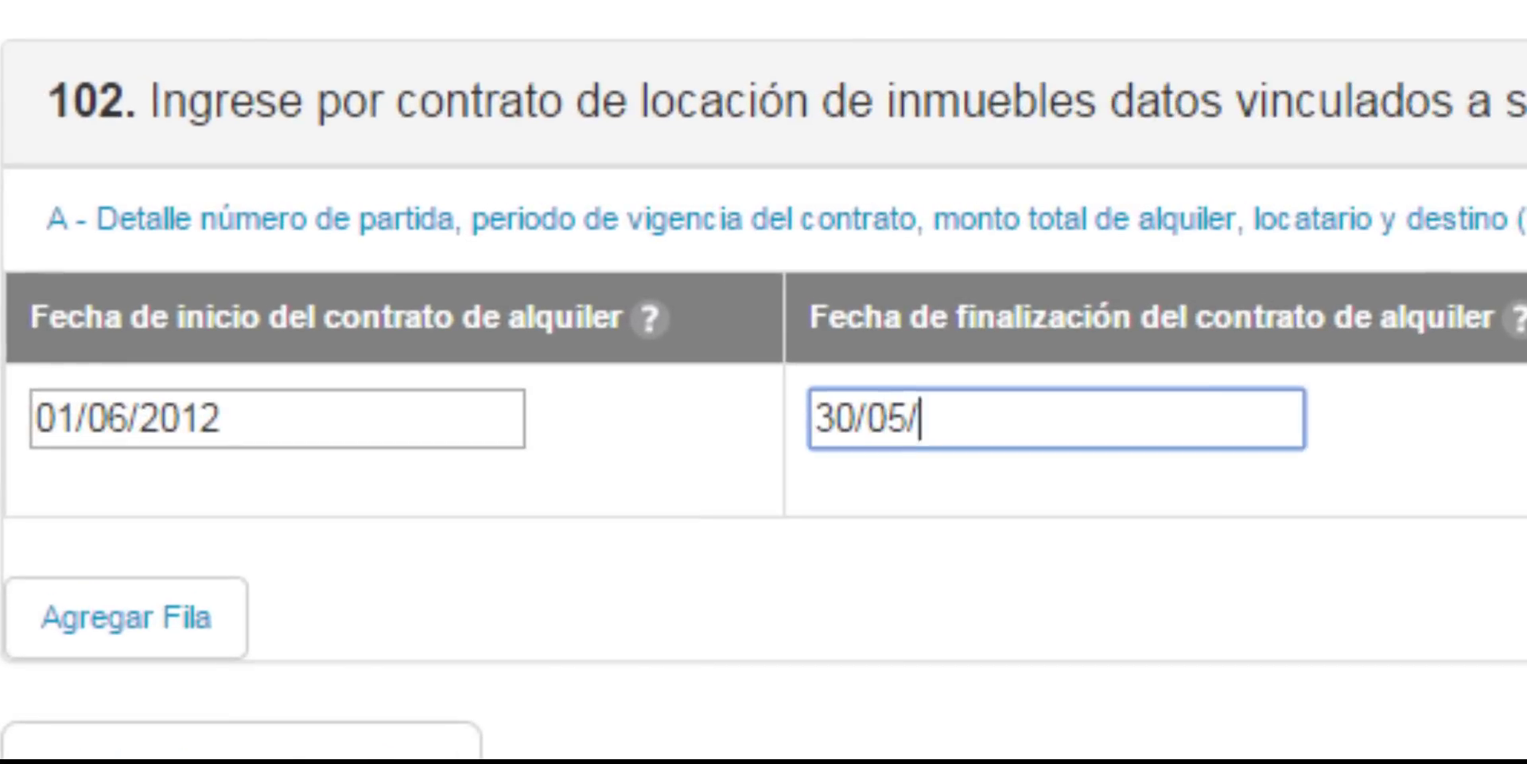
{"action": "key", "text": "Tab"}
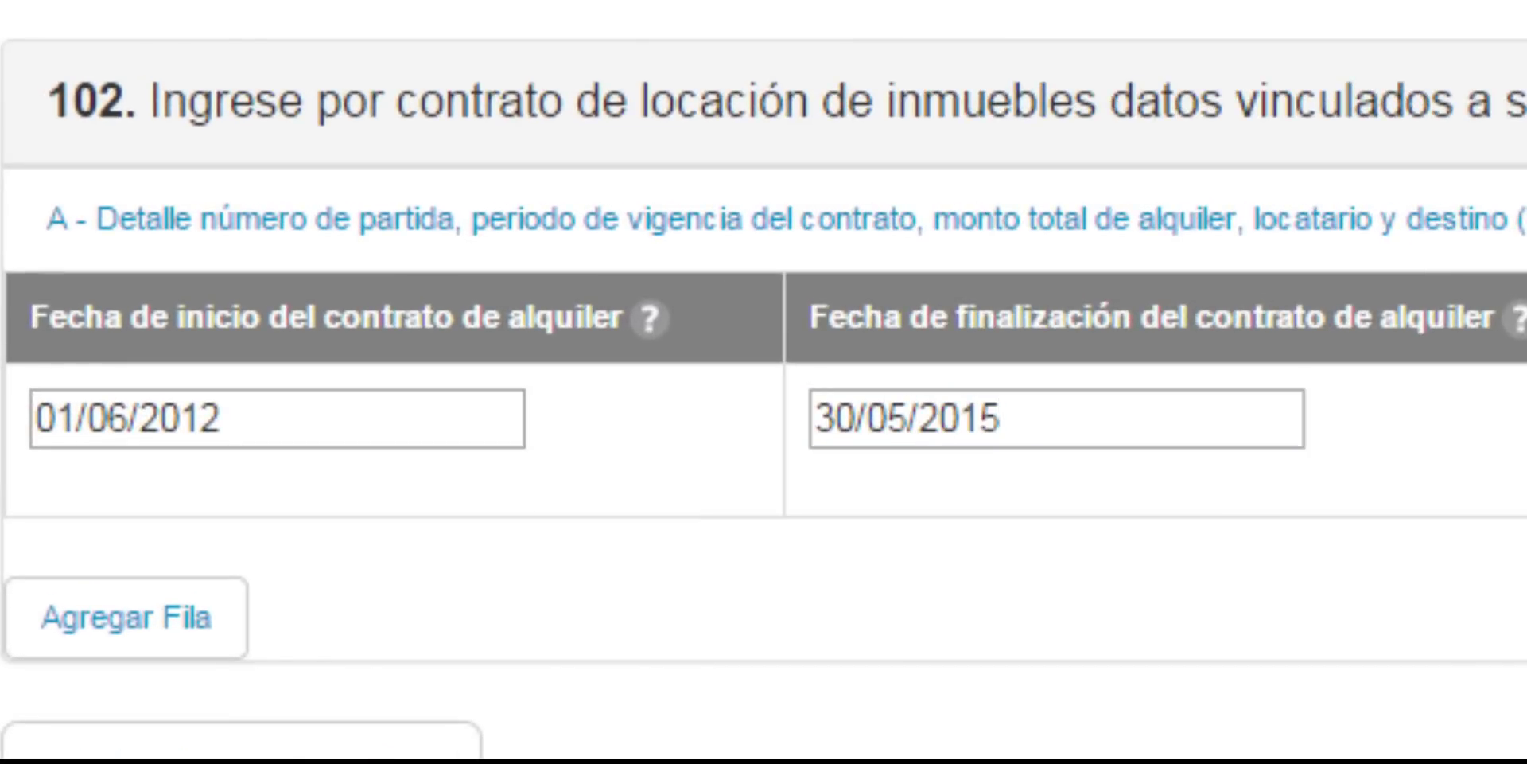
{"action": "key", "text": "Tab"}
{"action": "type", "text": "025-0"}
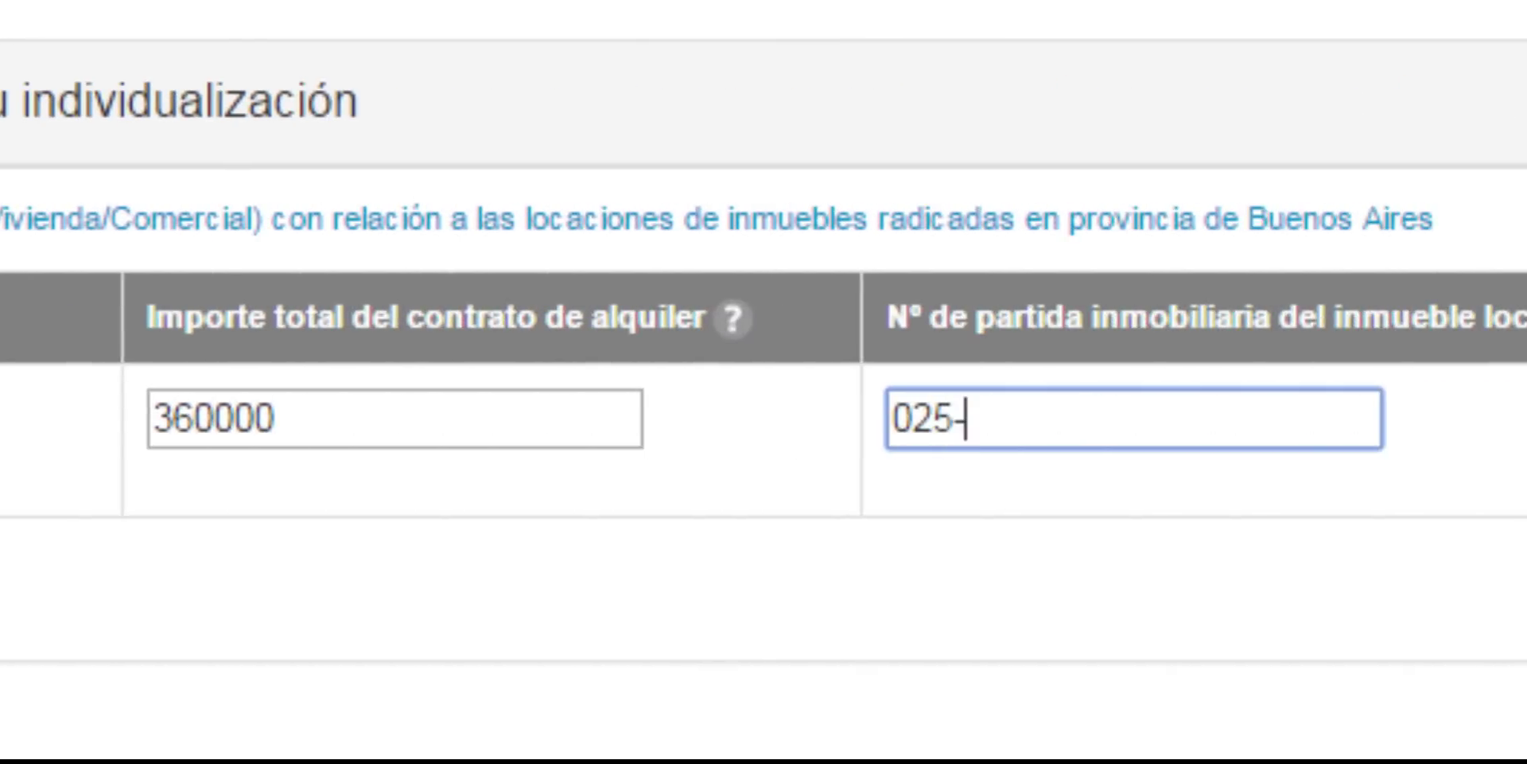
{"action": "type", "text": "236542"}
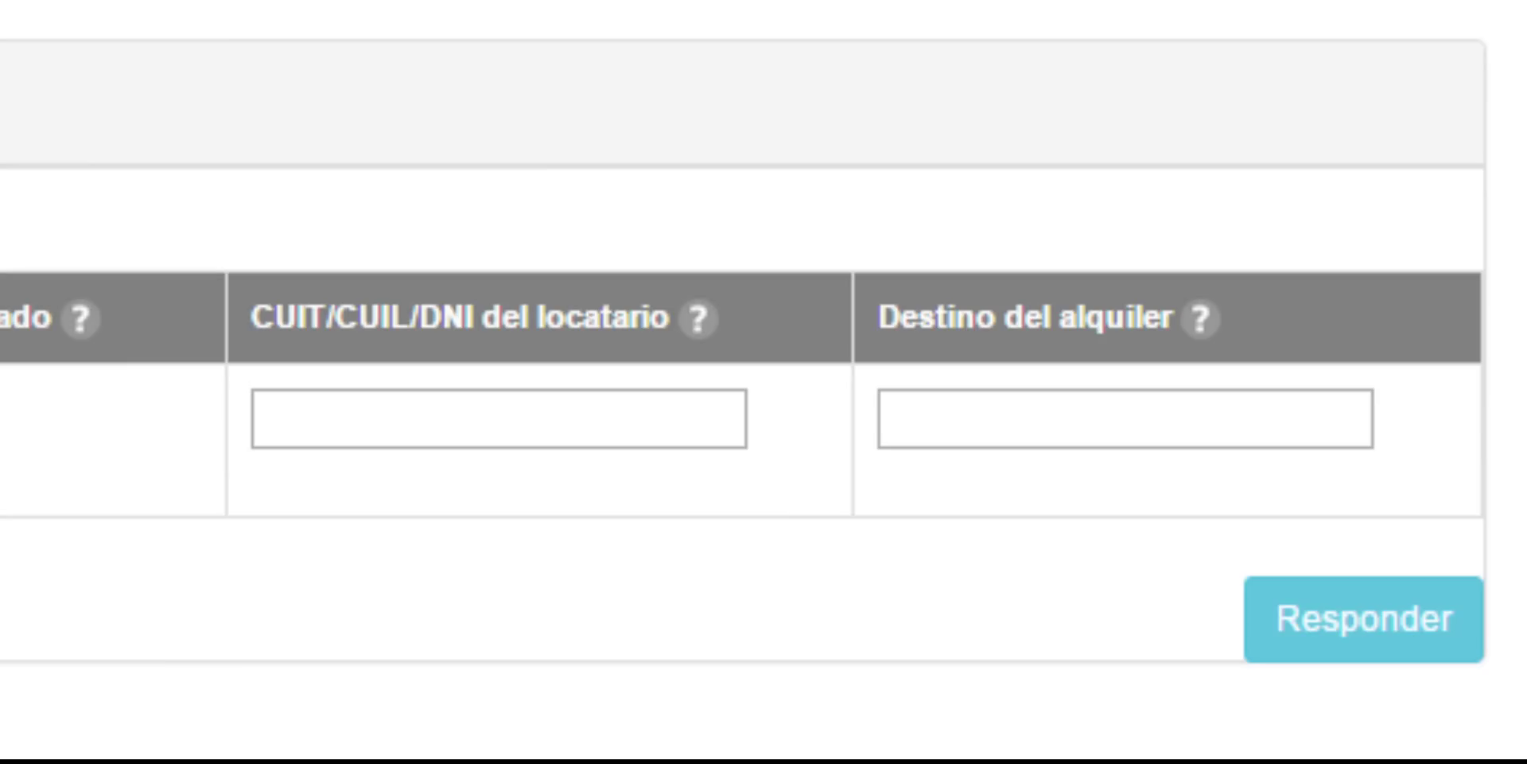
Step: Enter the tenant's CUIT, set Destino to Vivienda, and submit question 102
{"action": "key", "text": "Tab"}
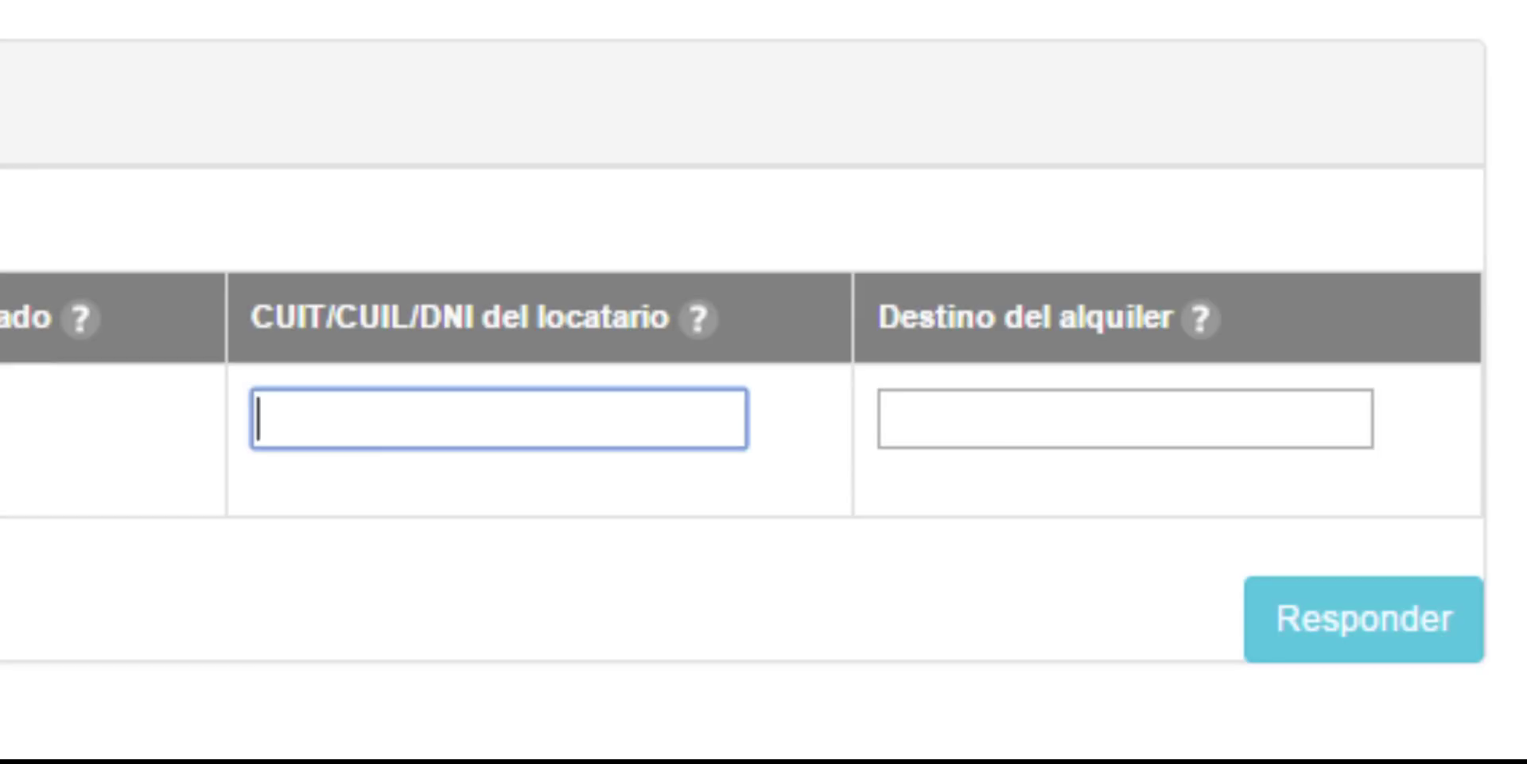
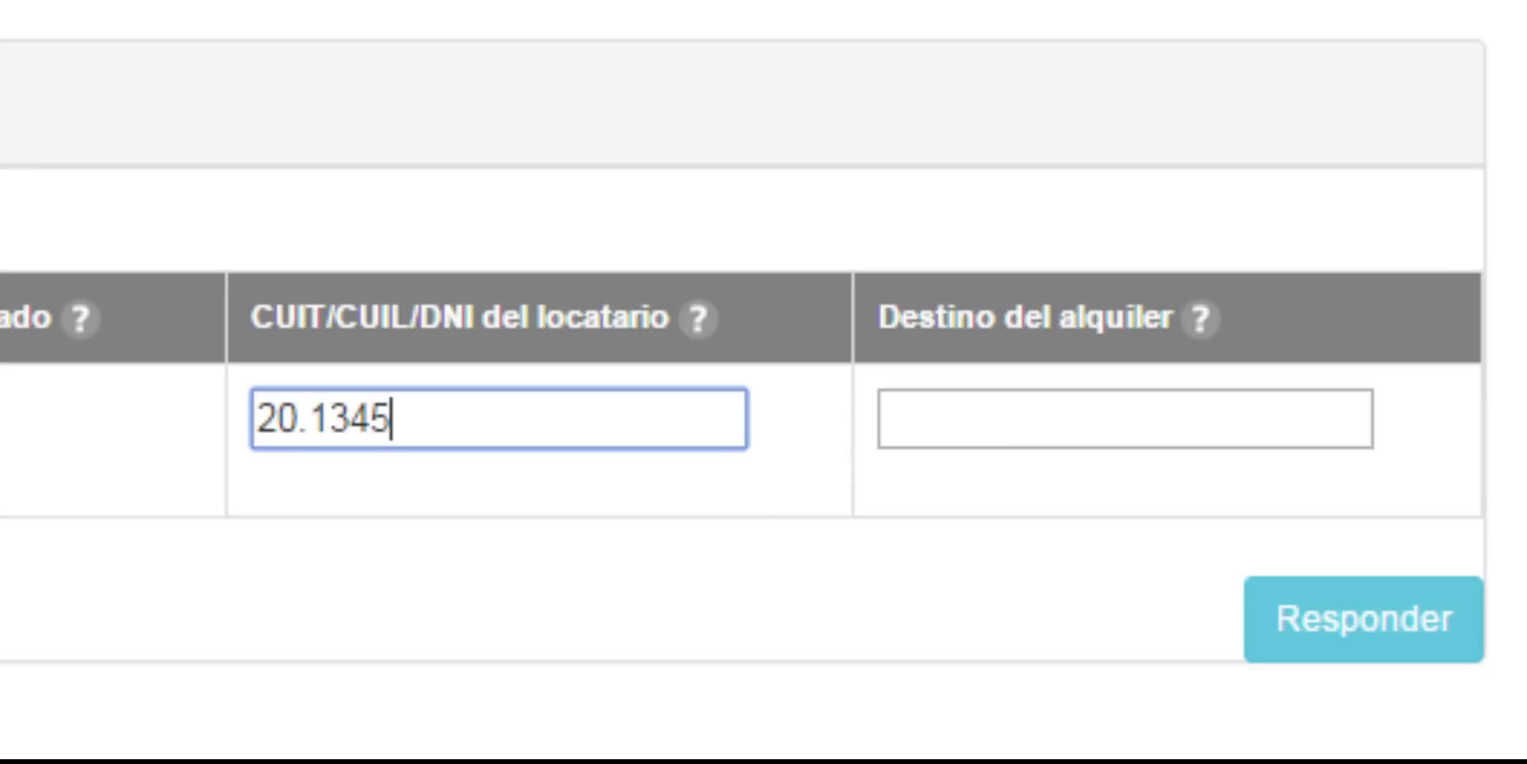
{"action": "key", "text": "Tab"}
{"action": "type", "text": "v"}
{"action": "left_click", "coordinate": [962, 484]}
{"action": "left_click", "coordinate": [1363, 619]}
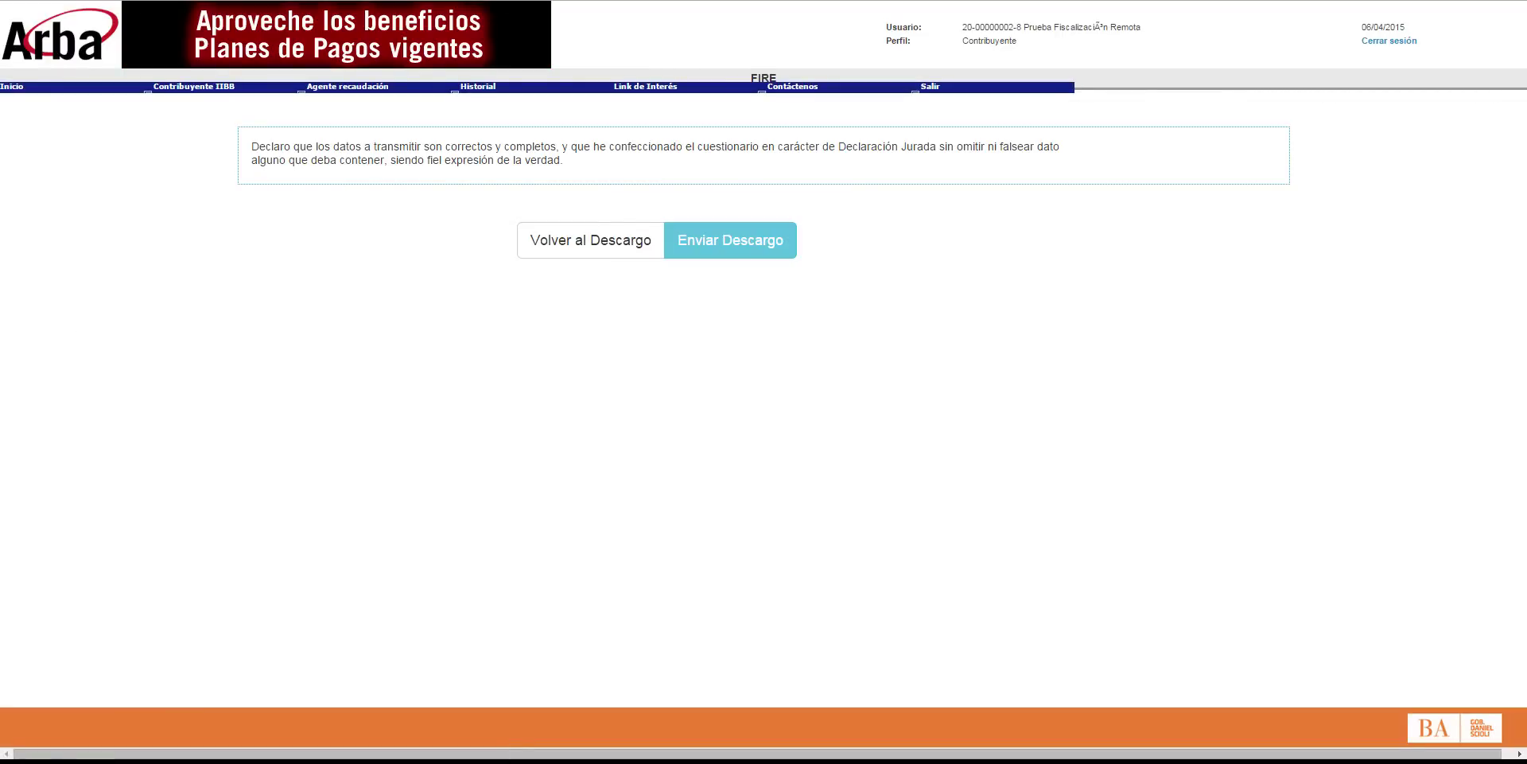
Step: Submit the 2014/07 descargo with Enviar Descargo and return to Situación actual
{"action": "left_click", "coordinate": [746, 246]}
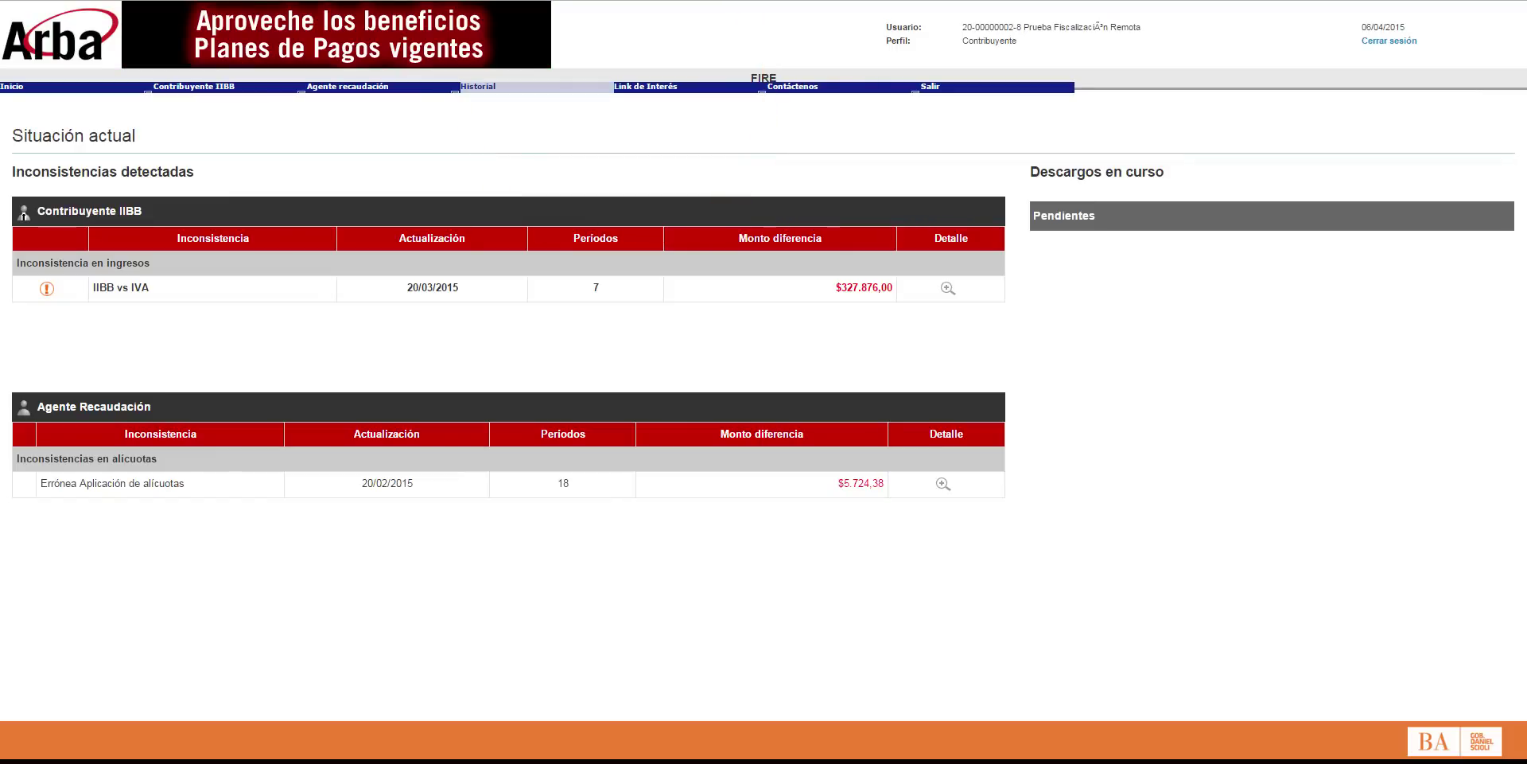
Step: Open the Historial de Inconsistencias IIBB vs IVA page listing past descargos and outcomes
{"action": "left_click", "coordinate": [486, 87]}
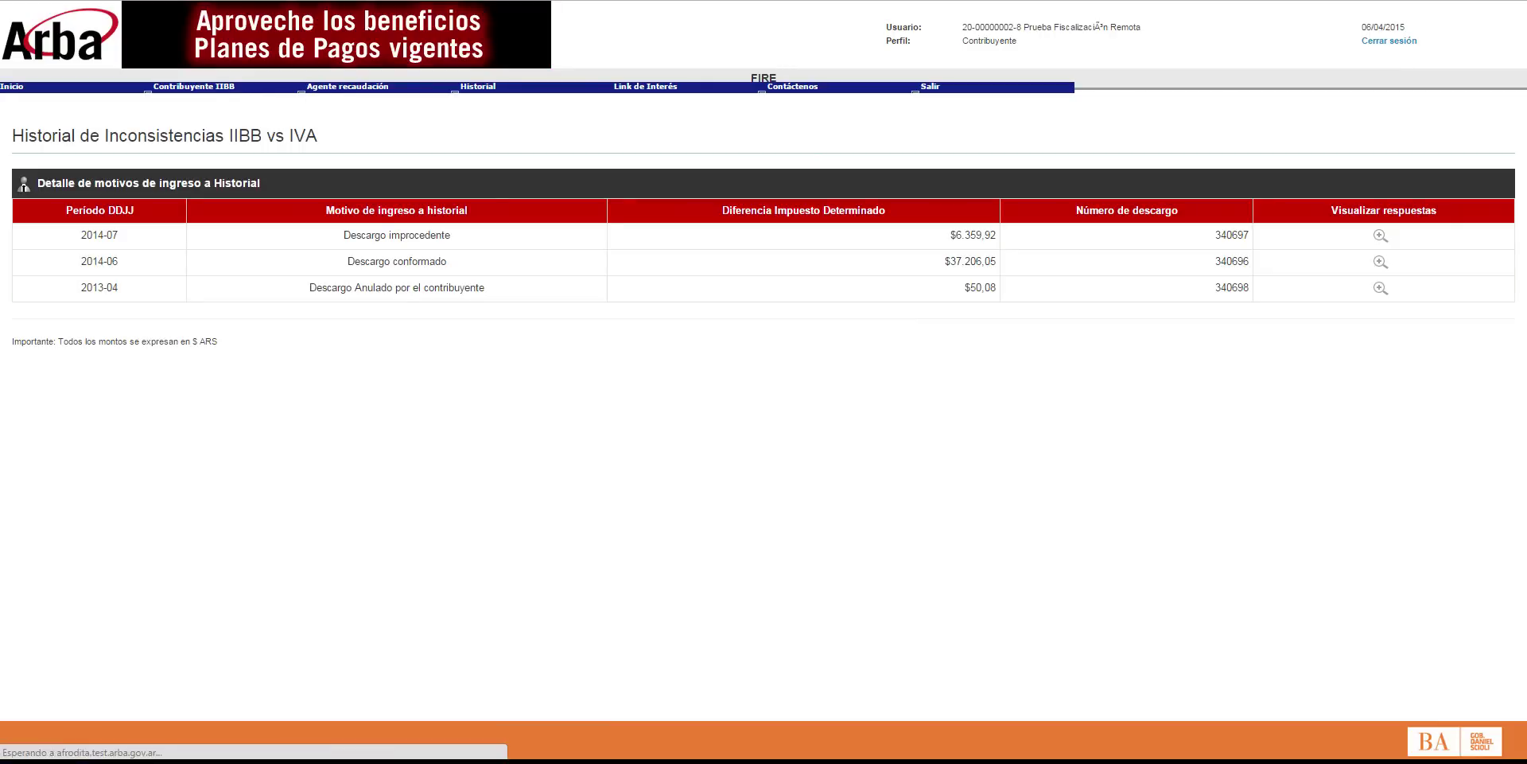
Step: View the 2014-07 descargo's answers, then go back to Situación actual
{"action": "left_click", "coordinate": [1380, 235]}
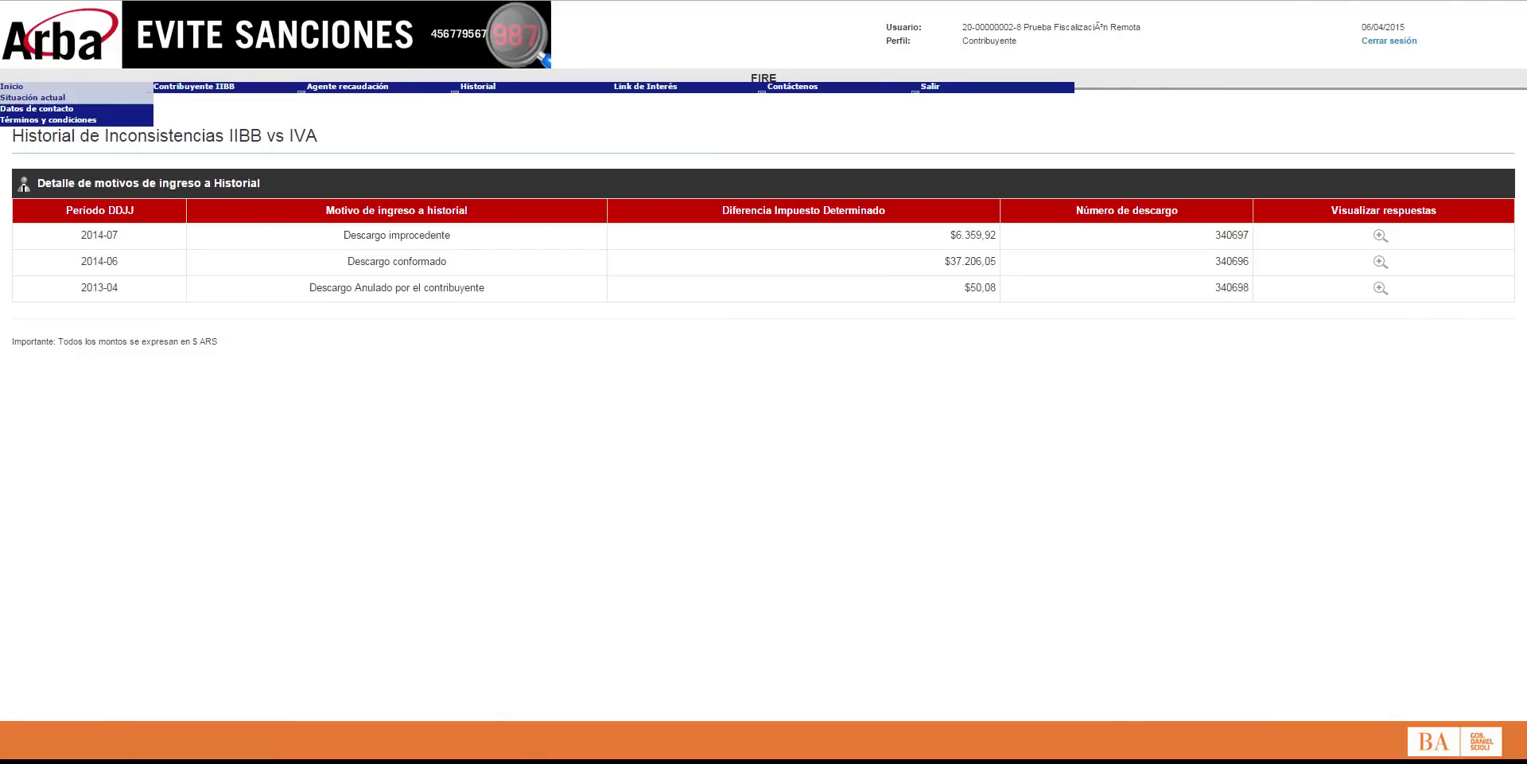
{"action": "left_click", "coordinate": [35, 99]}
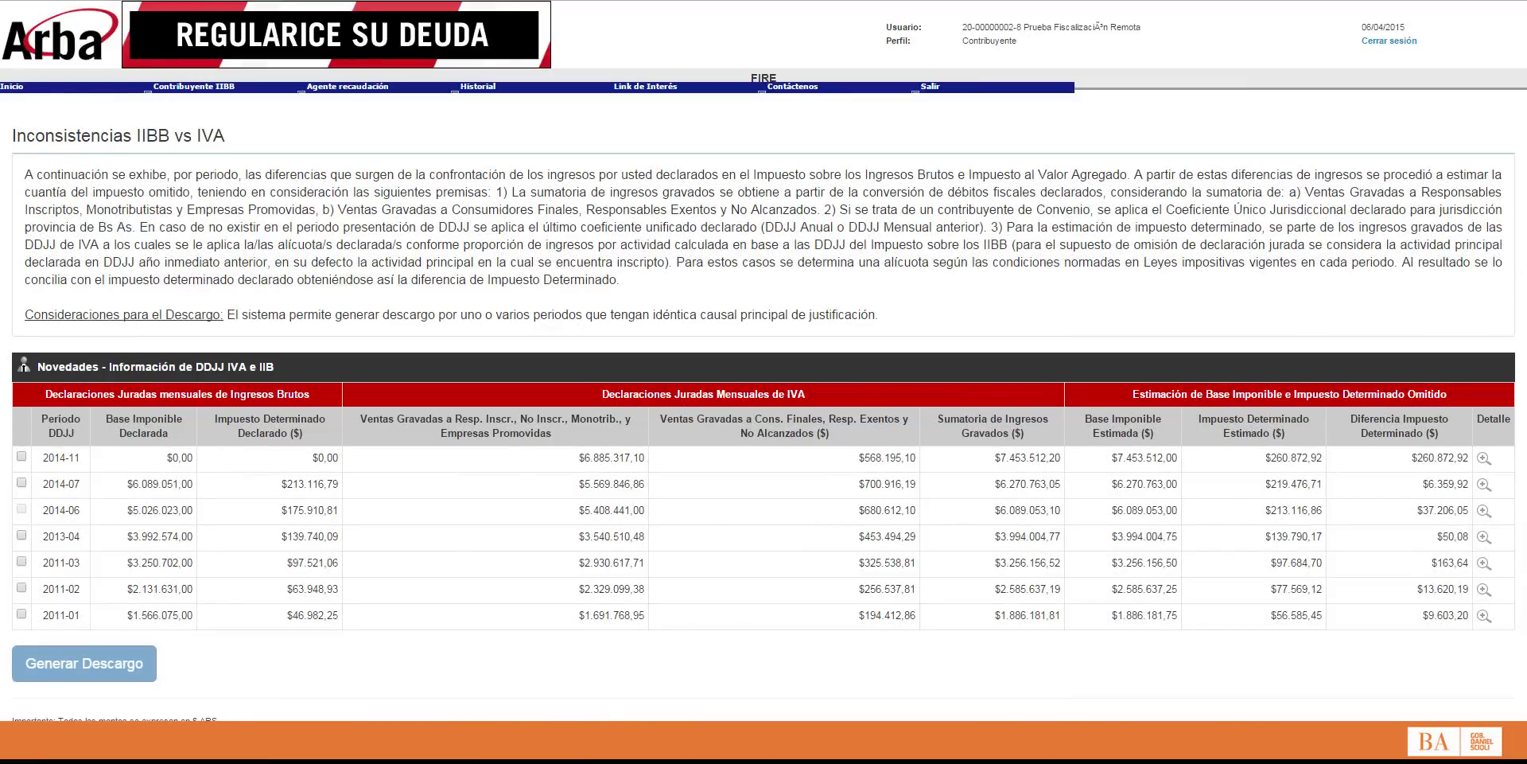
Step: Generate a descargo for period 2013-04 and accept the IMPORTANTE notice to start its questionnaire
{"action": "left_click", "coordinate": [21, 535]}
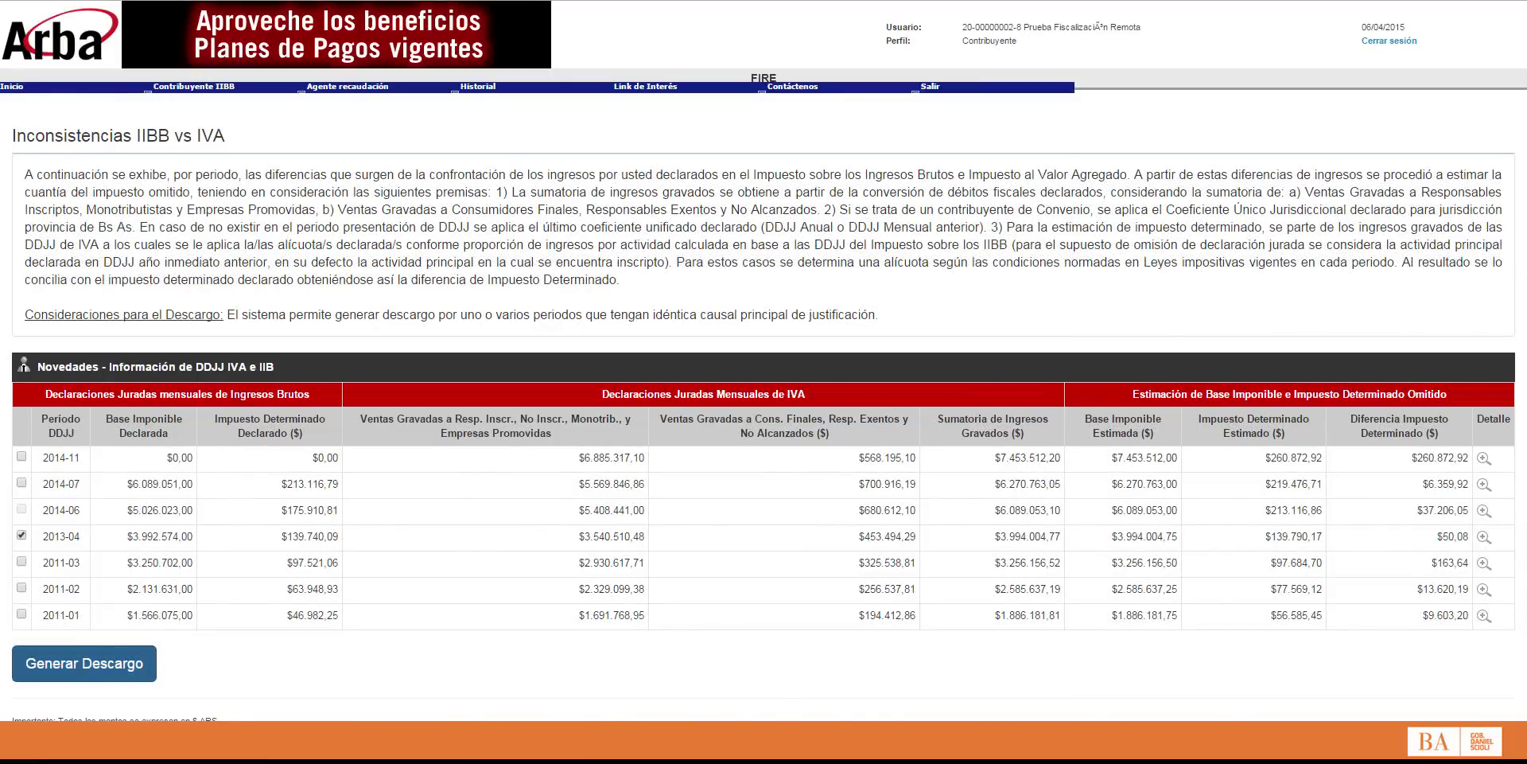
{"action": "left_click", "coordinate": [84, 663]}
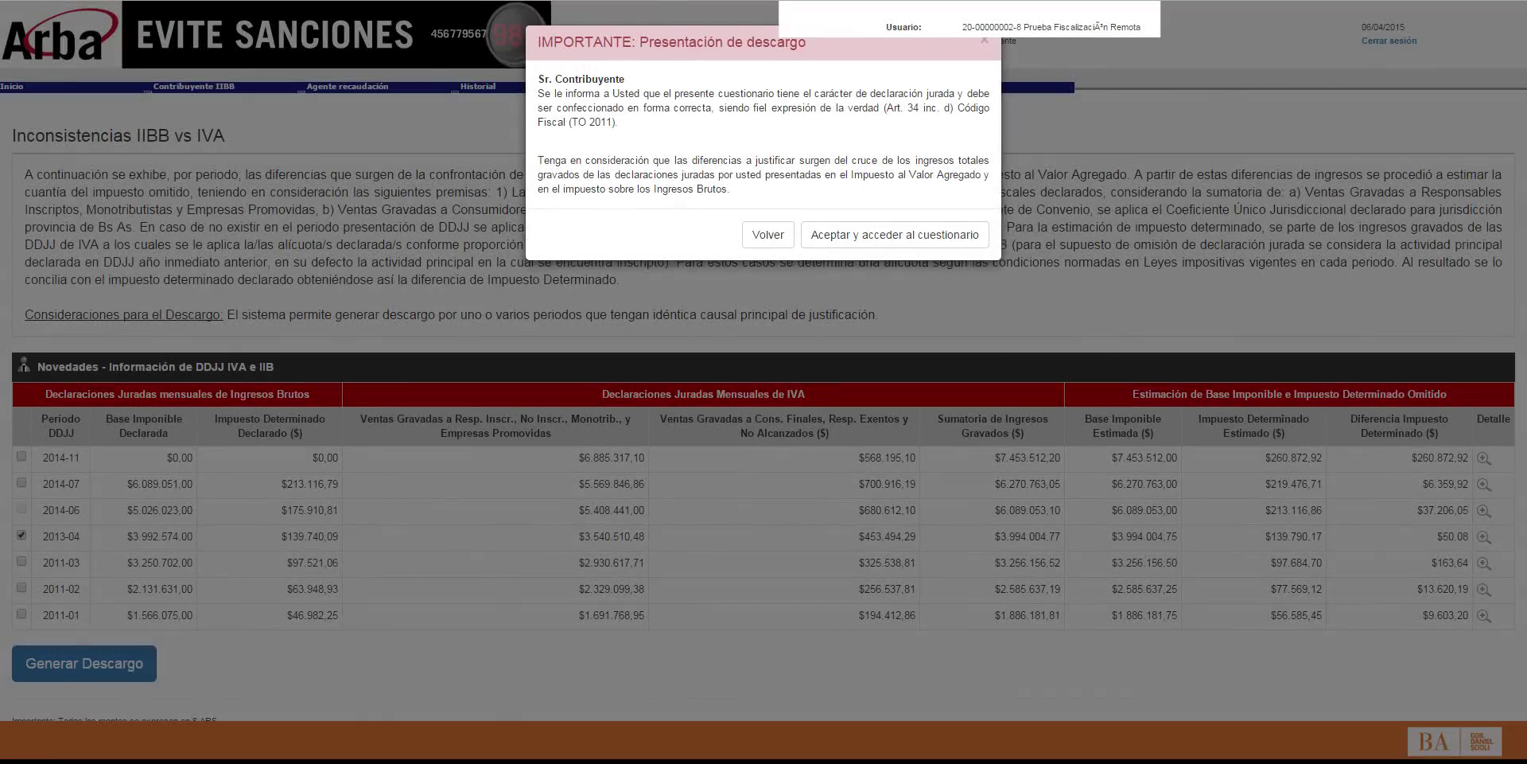
{"action": "left_click", "coordinate": [895, 233]}
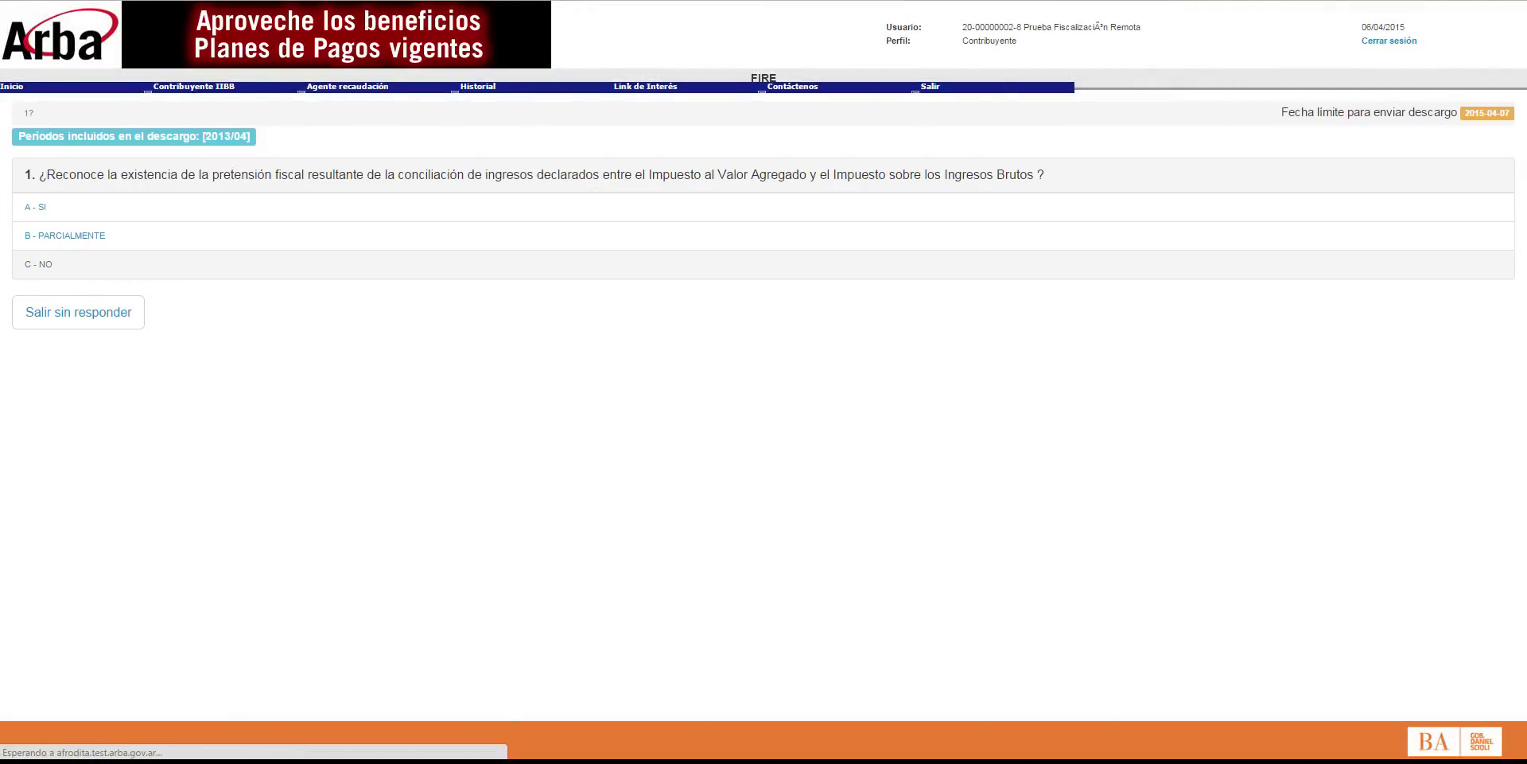
Step: Answer option B as the main reason, then exit question 200 without answering
{"action": "left_click", "coordinate": [72, 236]}
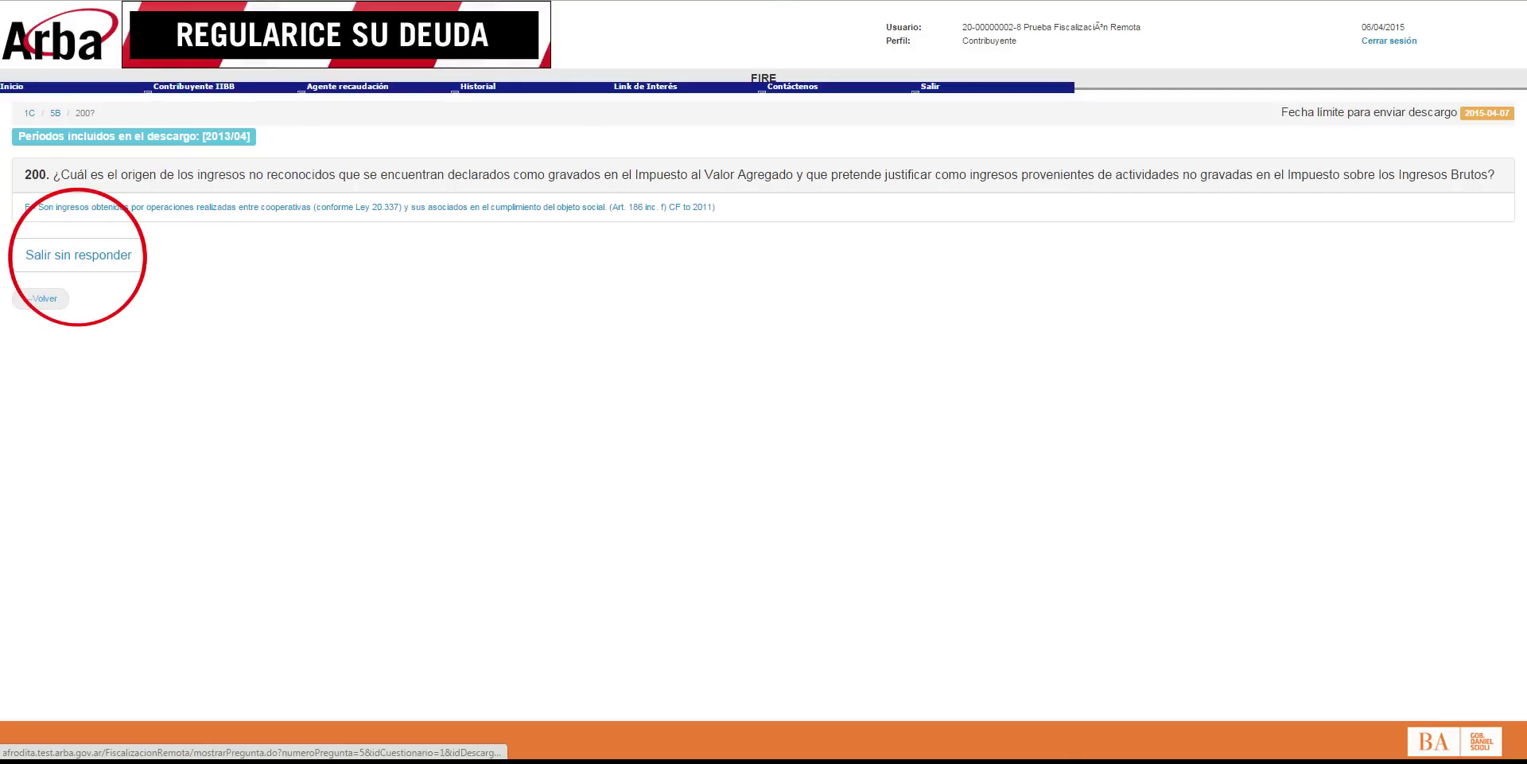
{"action": "left_click", "coordinate": [78, 256]}
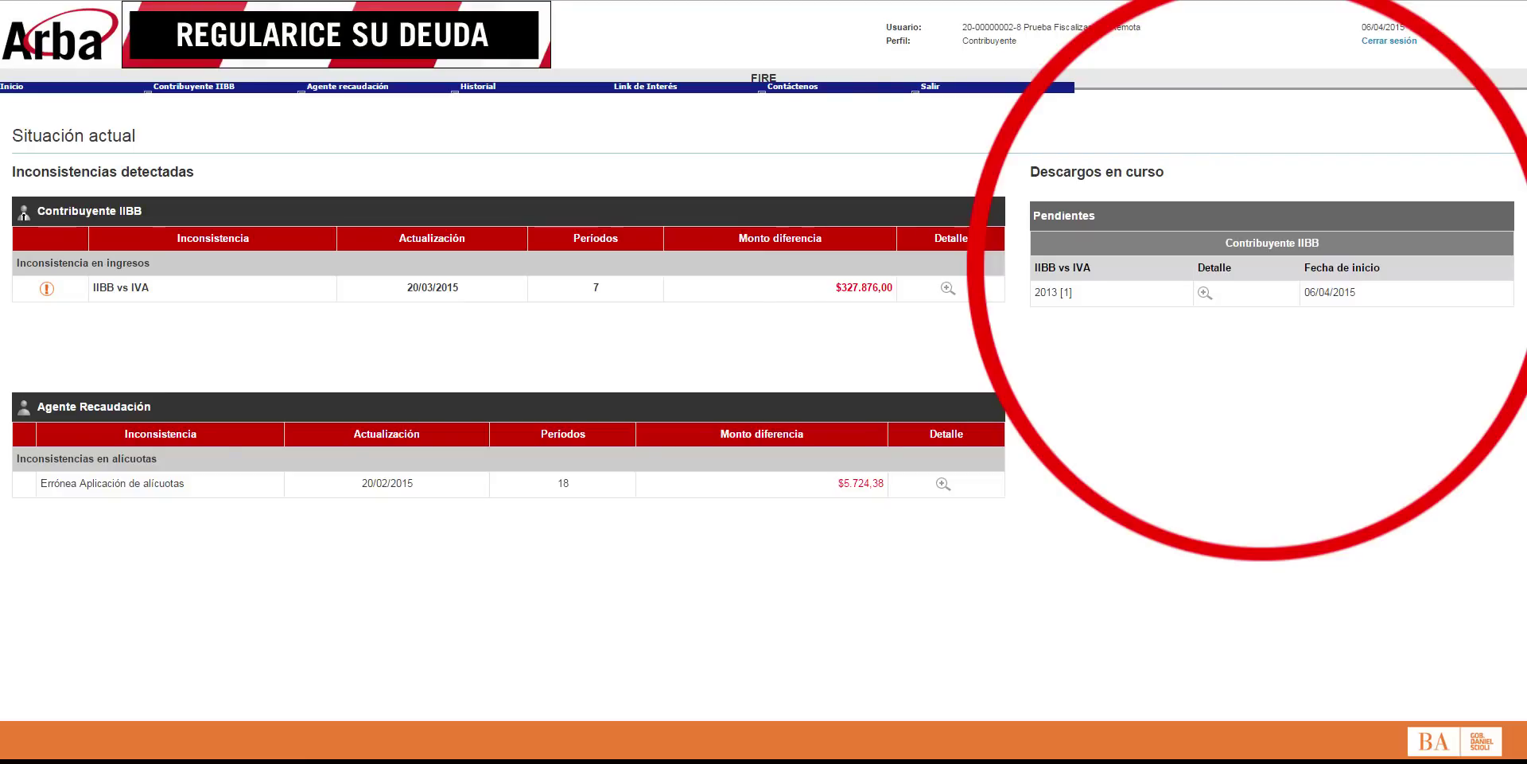
Step: Open the pending 2013-04 descargo, cancel the Anular Descargo prompt, and continue the descargo
{"action": "left_click", "coordinate": [1205, 293]}
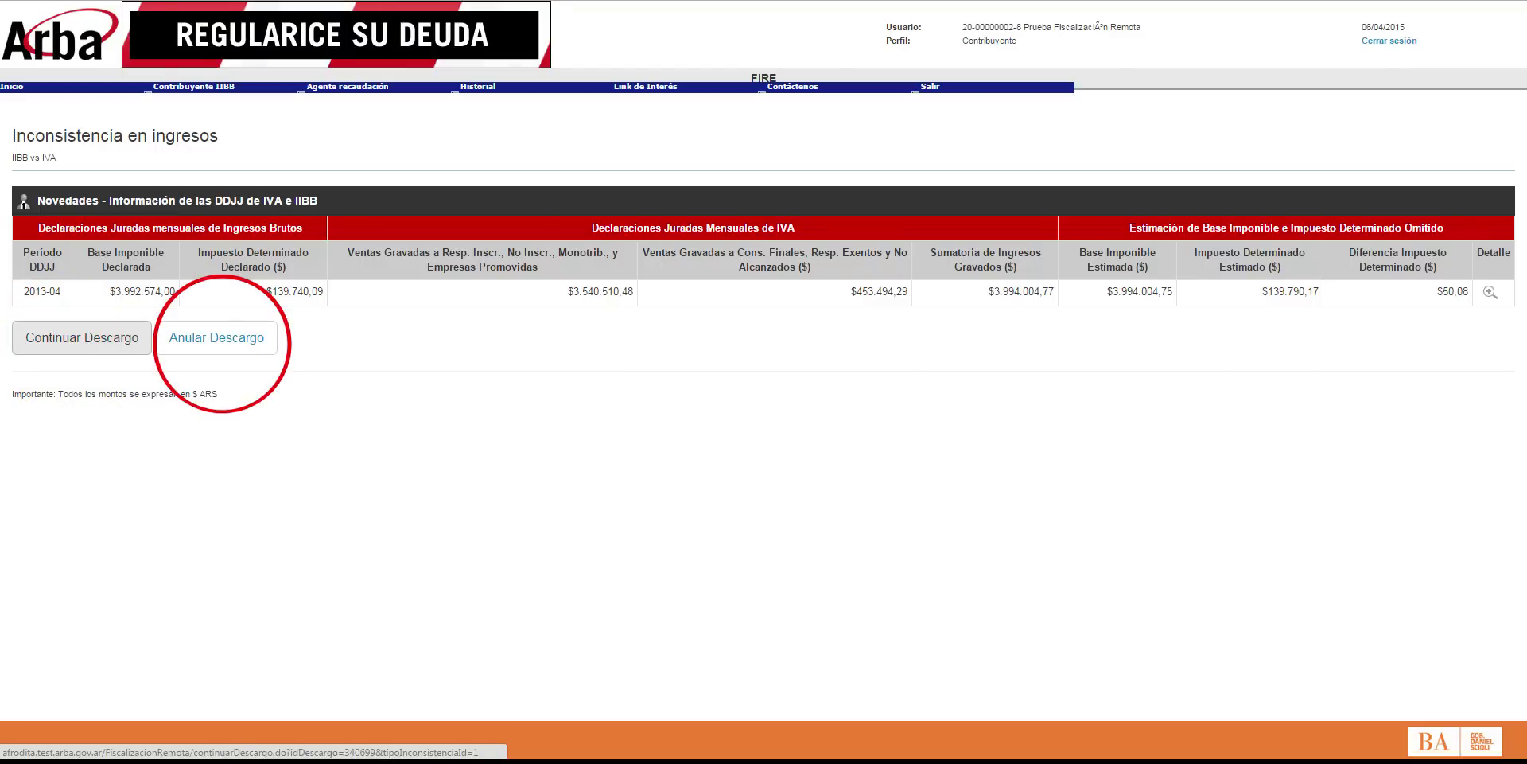
{"action": "left_click", "coordinate": [216, 337]}
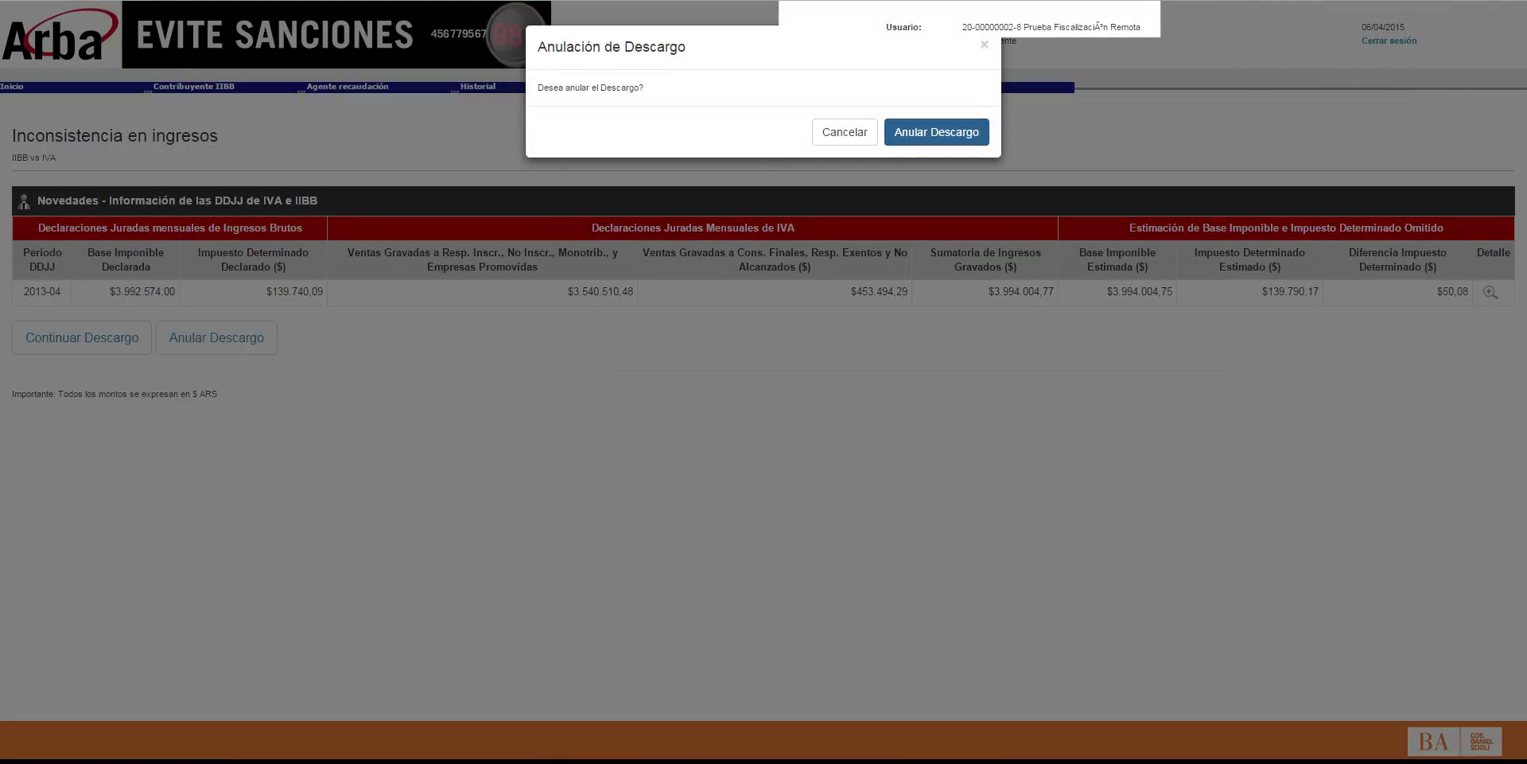
{"action": "left_click", "coordinate": [845, 132]}
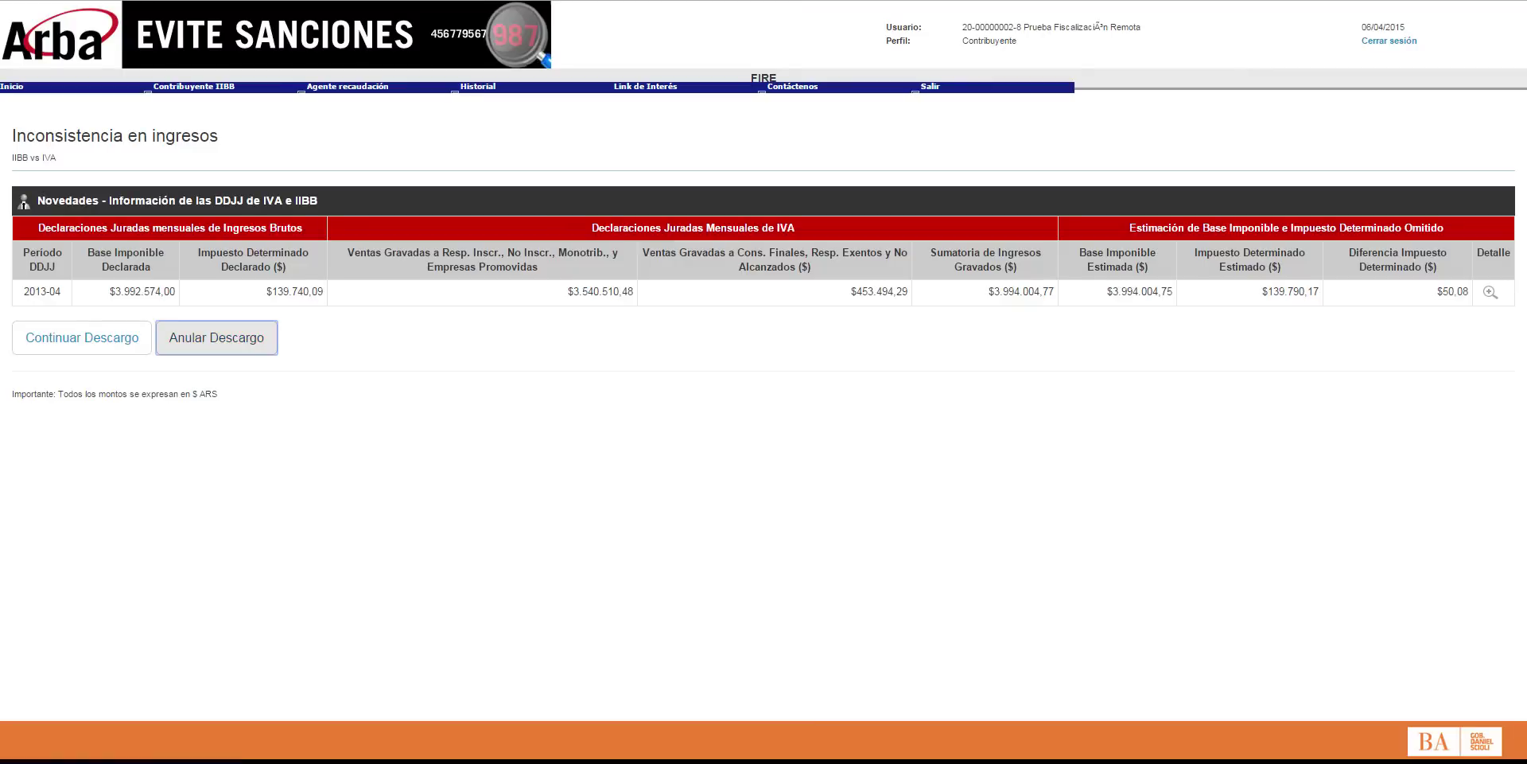
{"action": "left_click", "coordinate": [81, 337]}
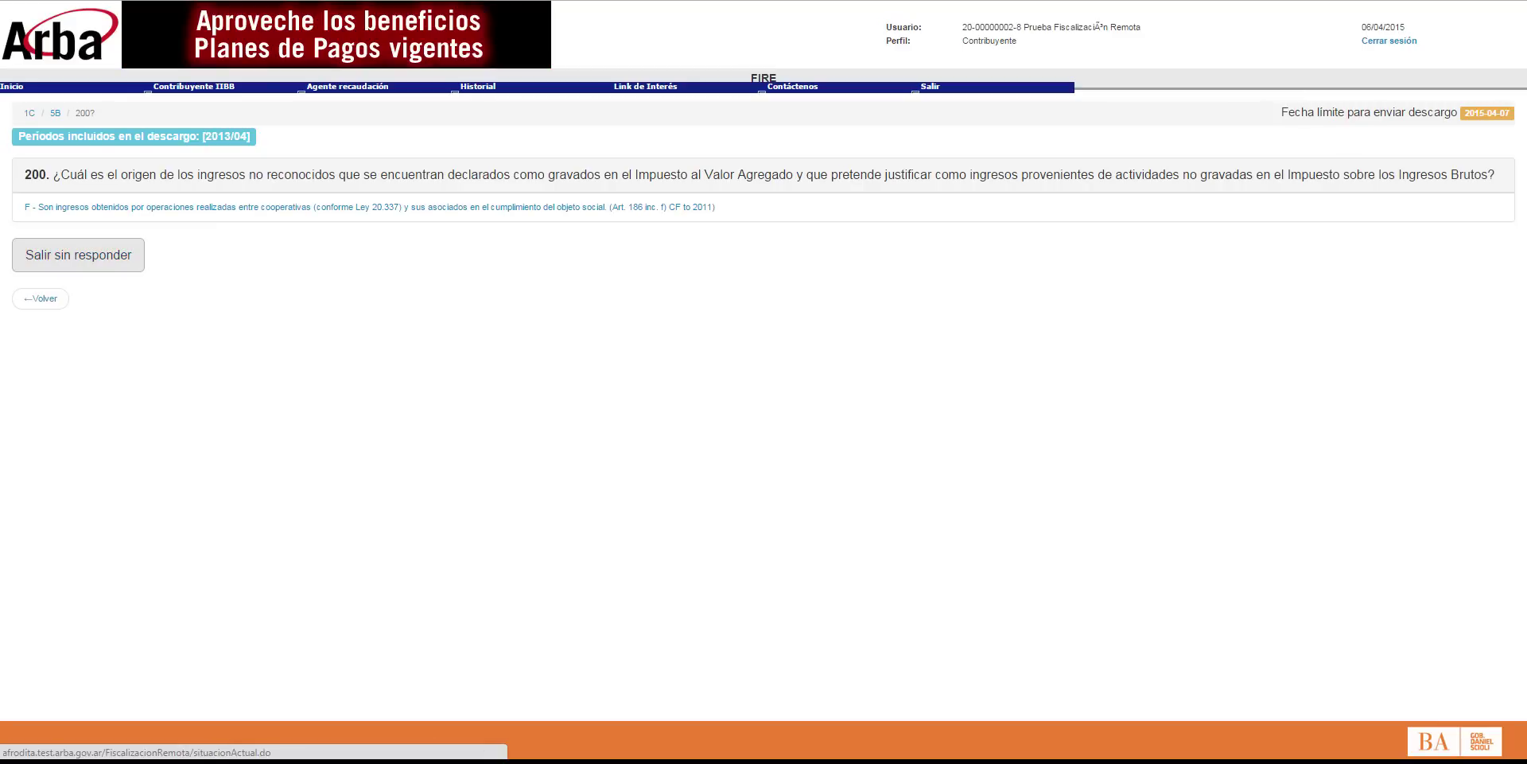
Step: Go back to question 5 (answered B) and unlock it with Editar, dismissing the notice
{"action": "left_click", "coordinate": [38, 299]}
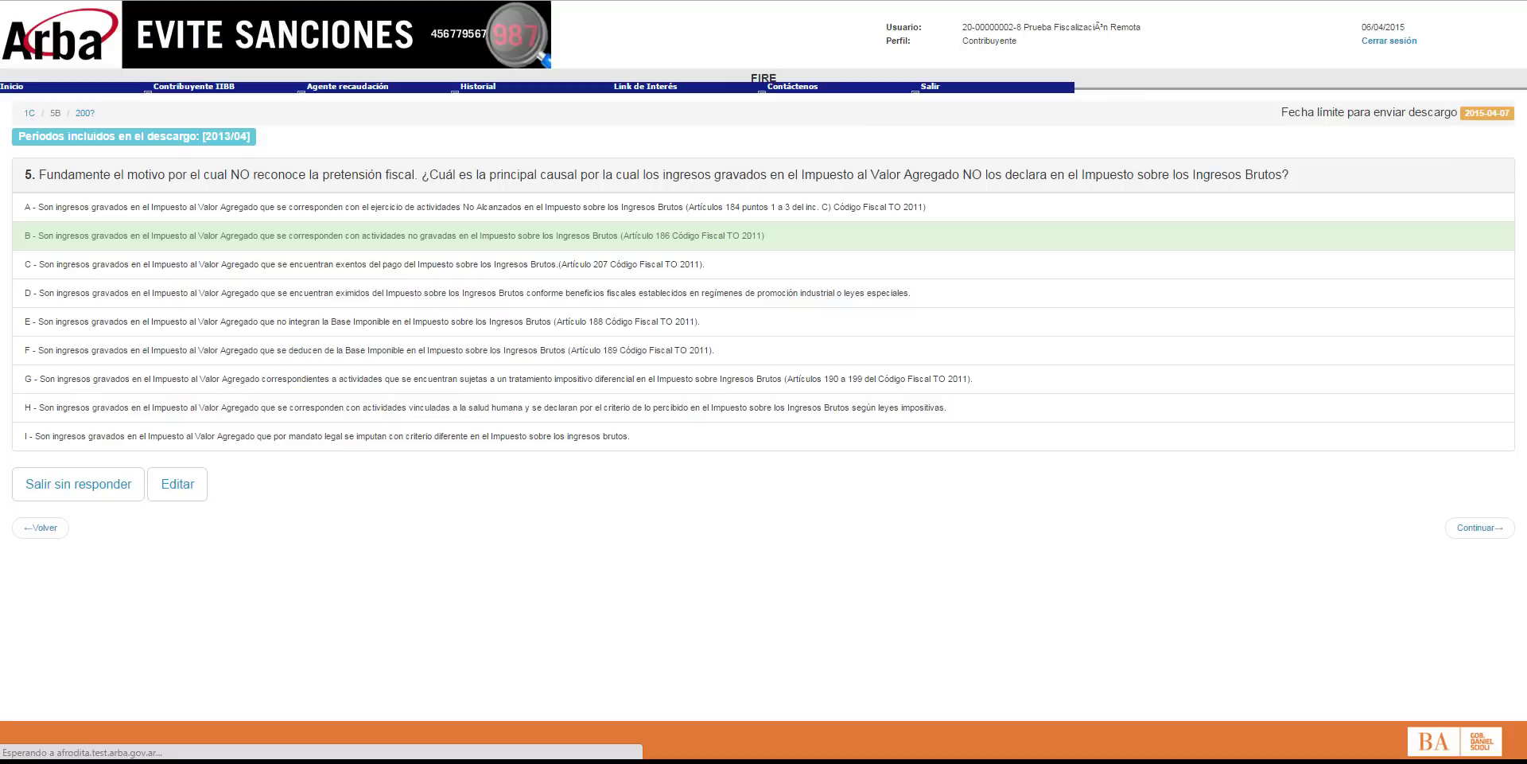
{"action": "left_click", "coordinate": [1480, 527]}
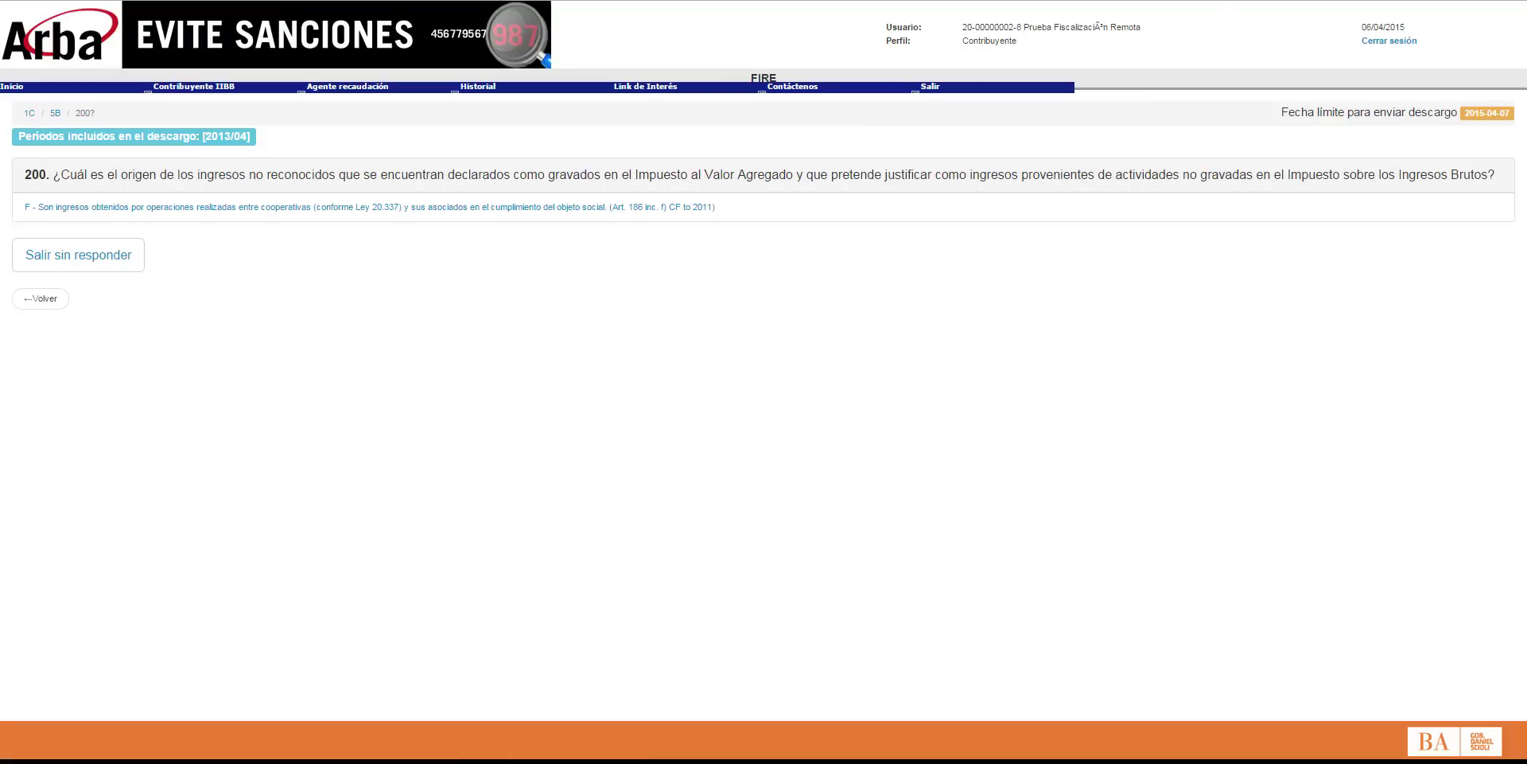
{"action": "left_click", "coordinate": [40, 299]}
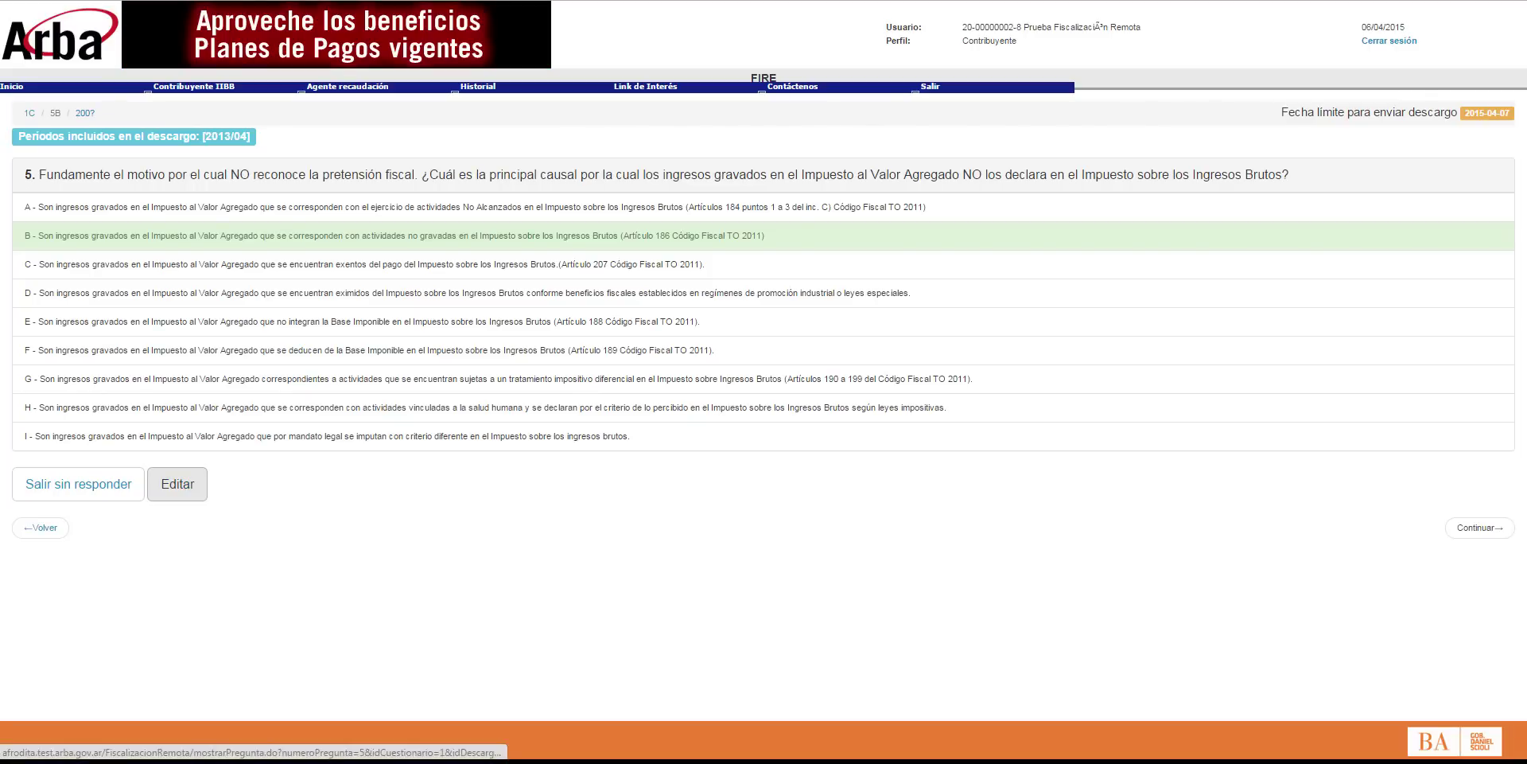
{"action": "left_click", "coordinate": [177, 483]}
{"action": "left_click", "coordinate": [959, 140]}
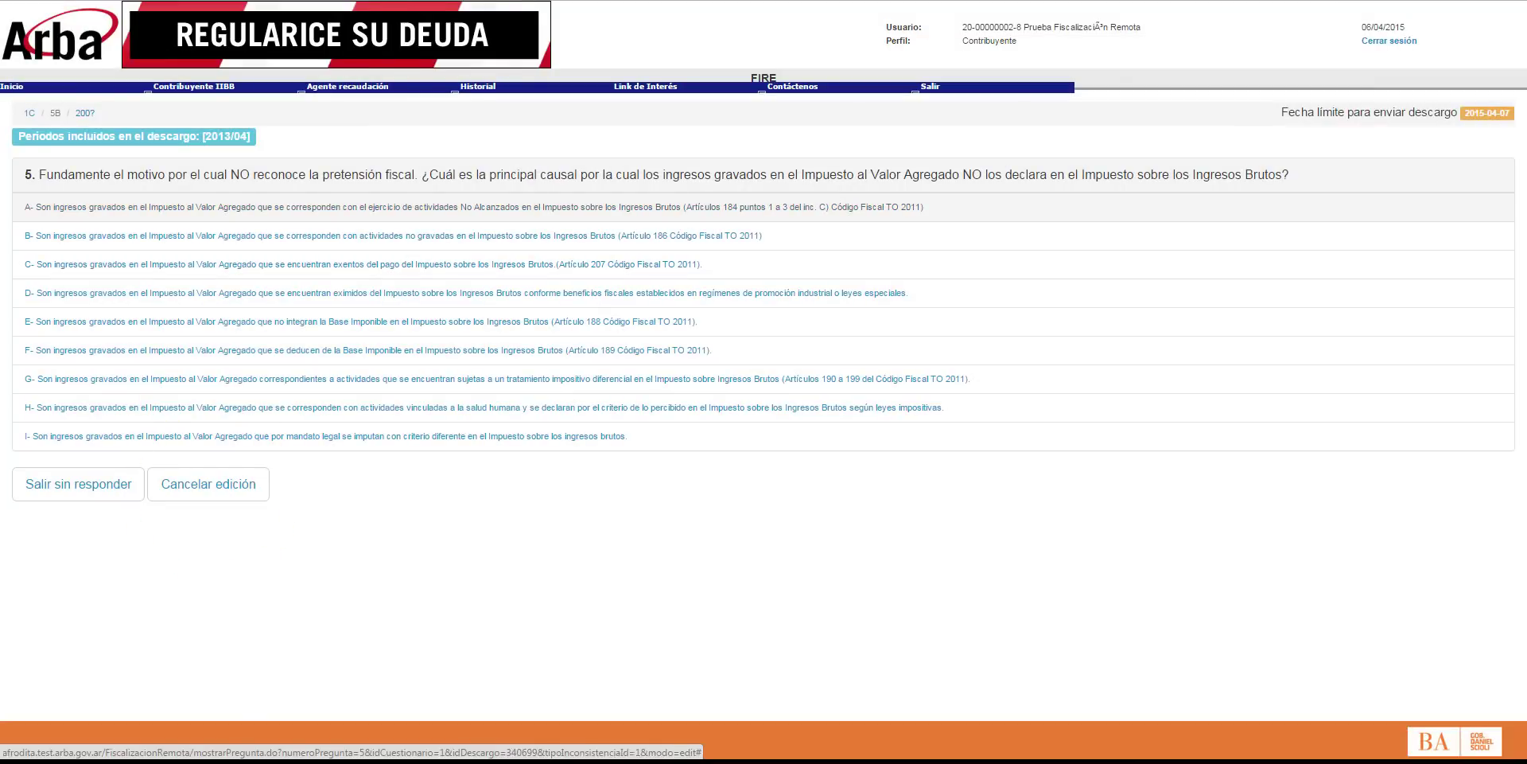
Step: Change question 5's answer to A and answer A (property rental income) on question 100
{"action": "left_click", "coordinate": [474, 207]}
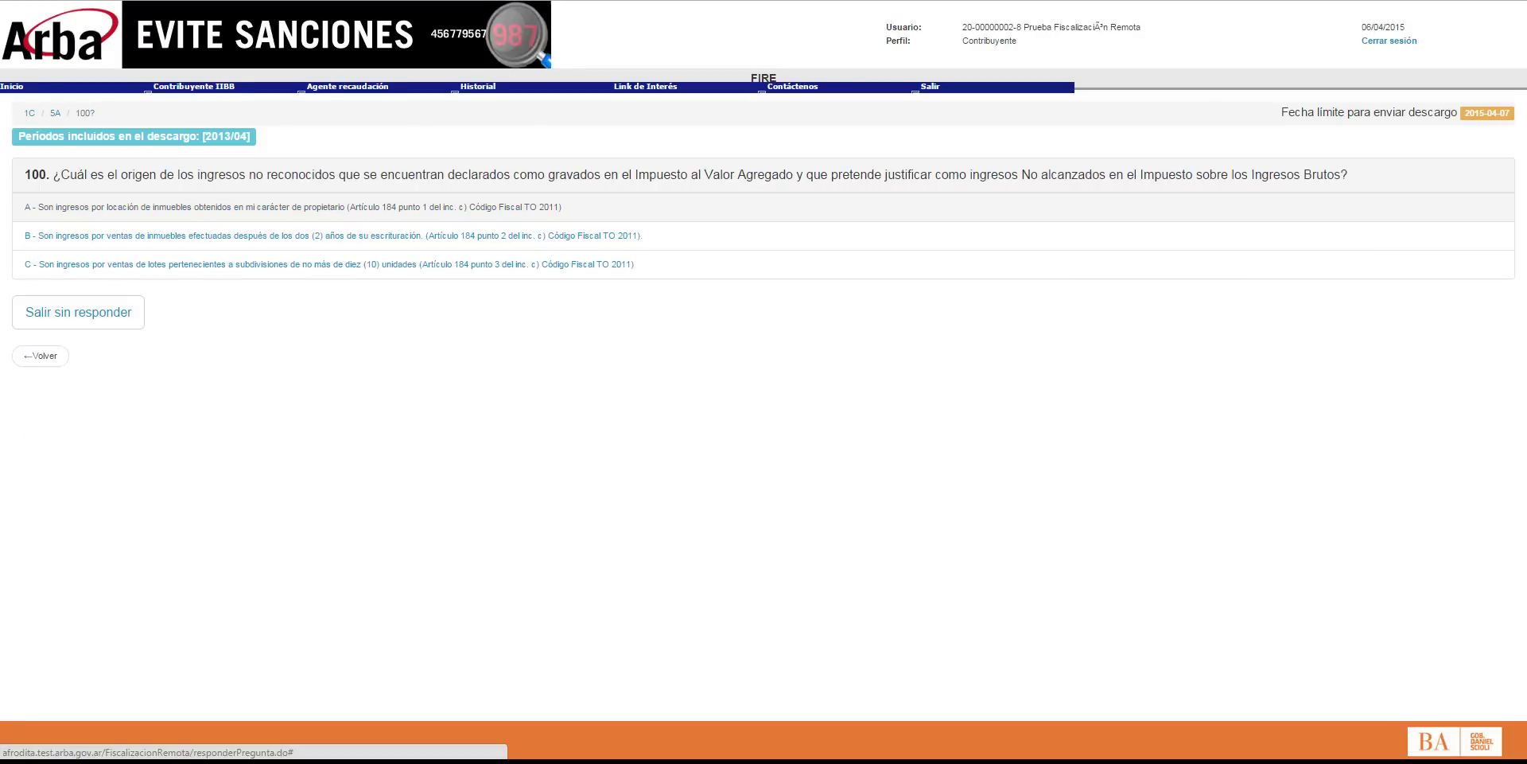
{"action": "left_click", "coordinate": [293, 207]}
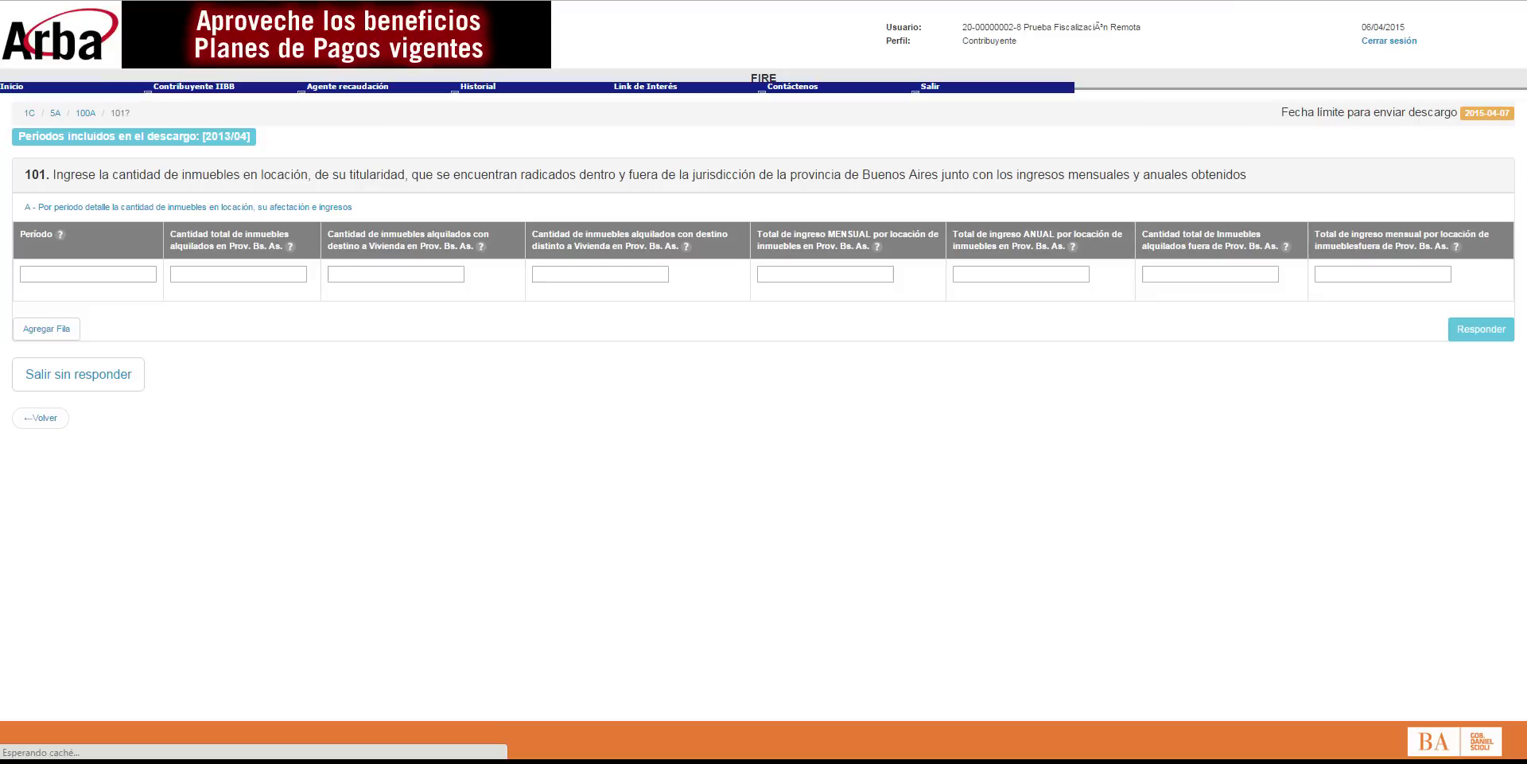